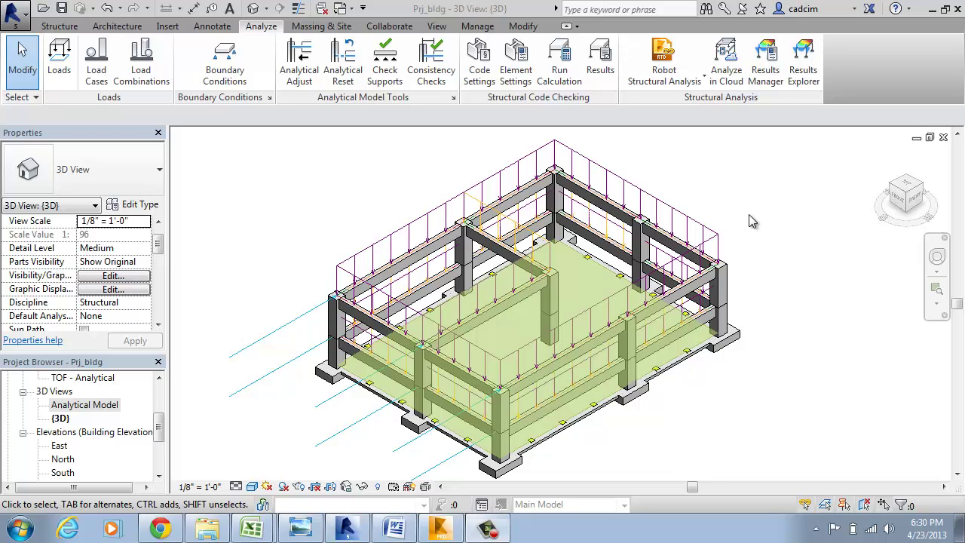
Look over the Robot analysis choices and the Analytical Model 3D view, then return to {3D}
{"action": "left_click", "coordinate": [704, 82]}
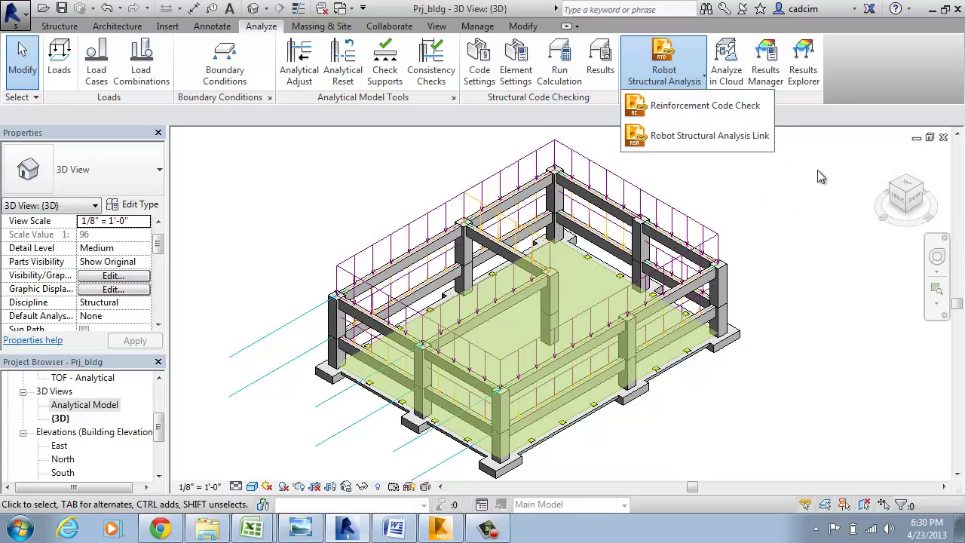
{"action": "left_click", "coordinate": [820, 173]}
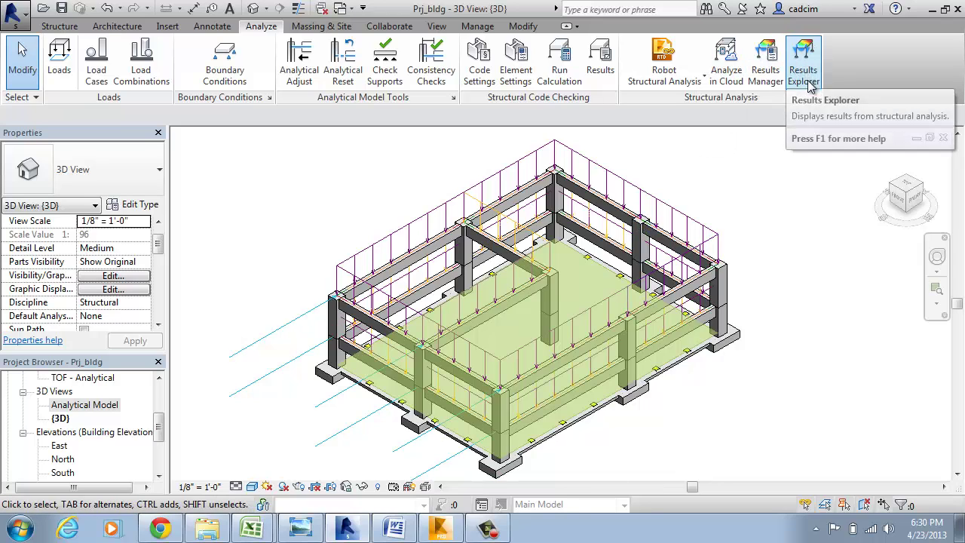
{"action": "scroll", "coordinate": [765, 271], "scroll_direction": "down", "scroll_amount": 2}
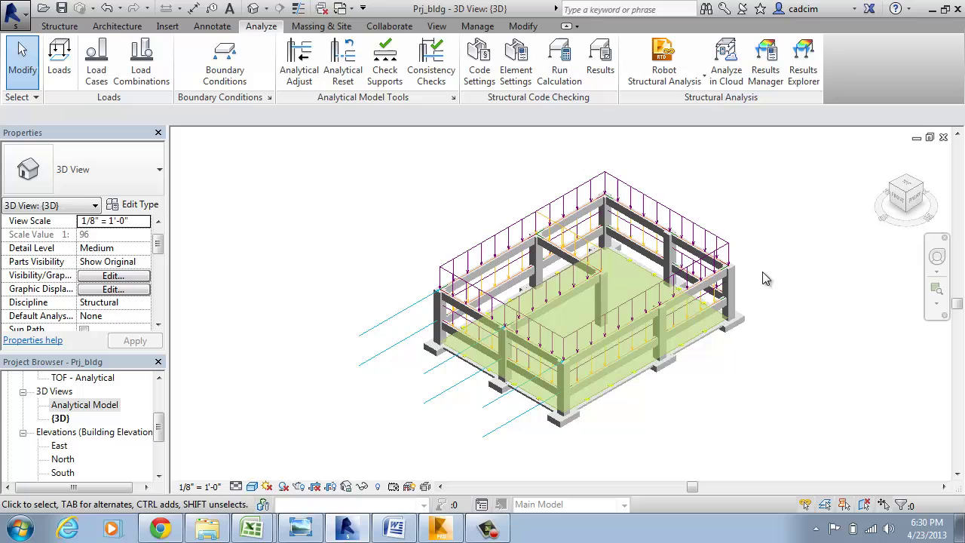
{"action": "double_click", "coordinate": [97, 408]}
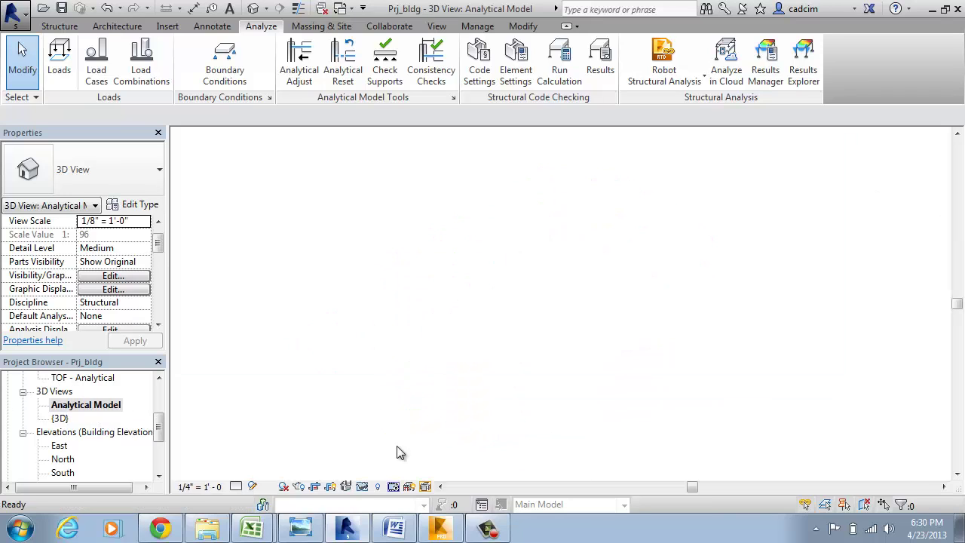
{"action": "scroll", "coordinate": [603, 287], "scroll_direction": "up", "scroll_amount": 3}
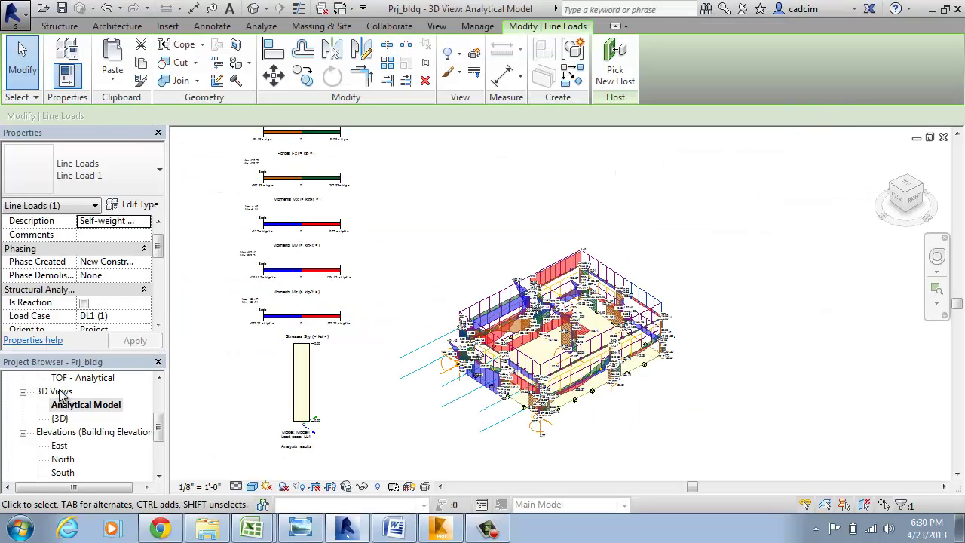
{"action": "double_click", "coordinate": [60, 419]}
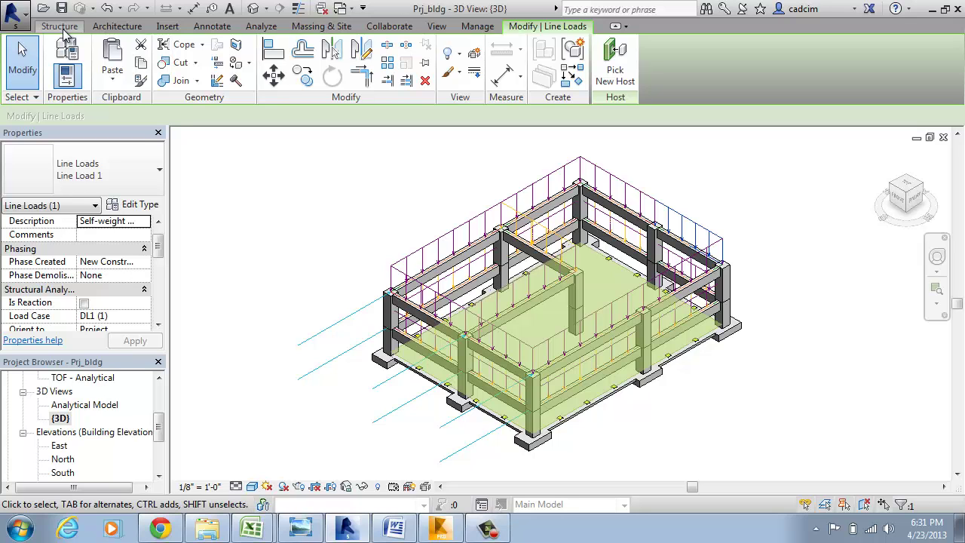
Reset the 3D view to the whole building model and bring up the Analyze tools
{"action": "left_click", "coordinate": [60, 27]}
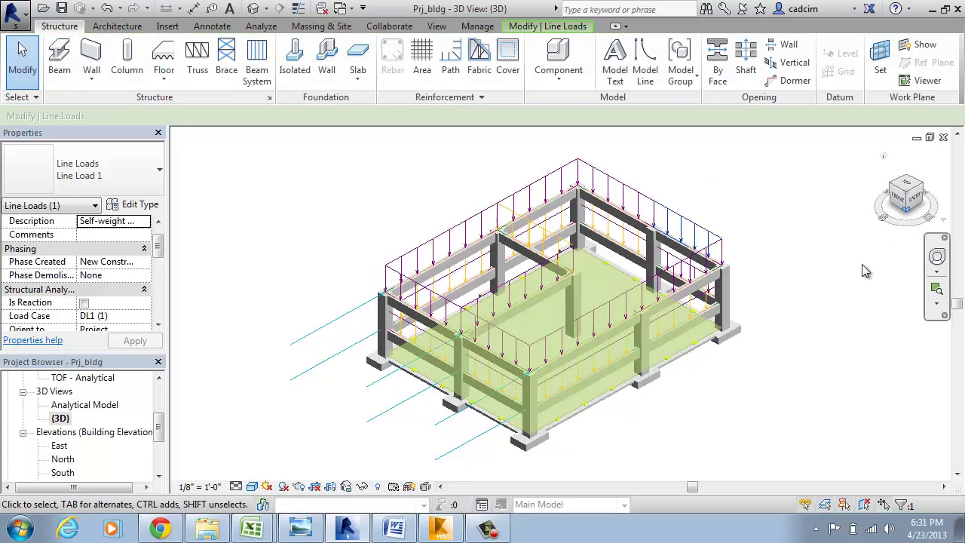
{"action": "scroll", "coordinate": [839, 273], "scroll_direction": "up", "scroll_amount": 5}
{"action": "scroll", "coordinate": [839, 273], "scroll_direction": "down", "scroll_amount": 2}
{"action": "left_click", "coordinate": [891, 162]}
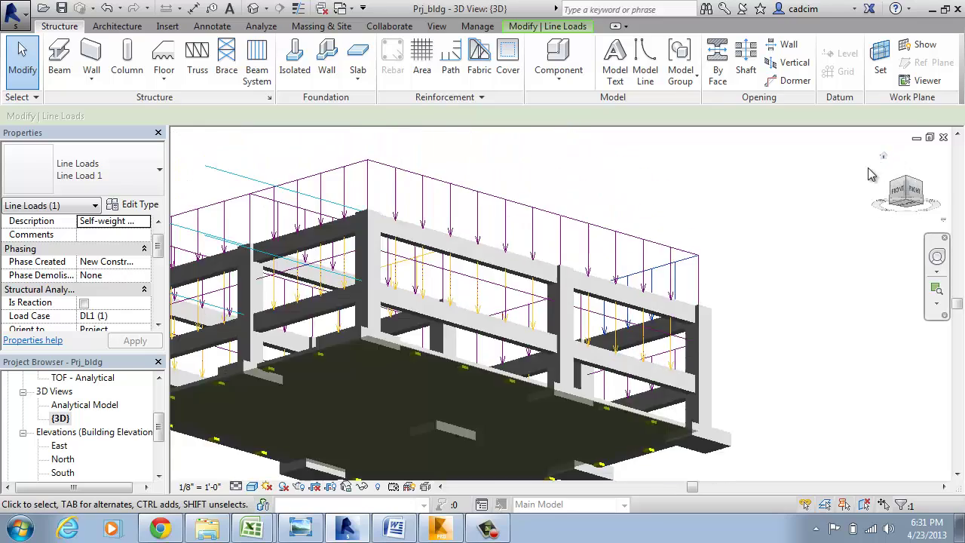
{"action": "scroll", "coordinate": [750, 236], "scroll_direction": "up", "scroll_amount": 2}
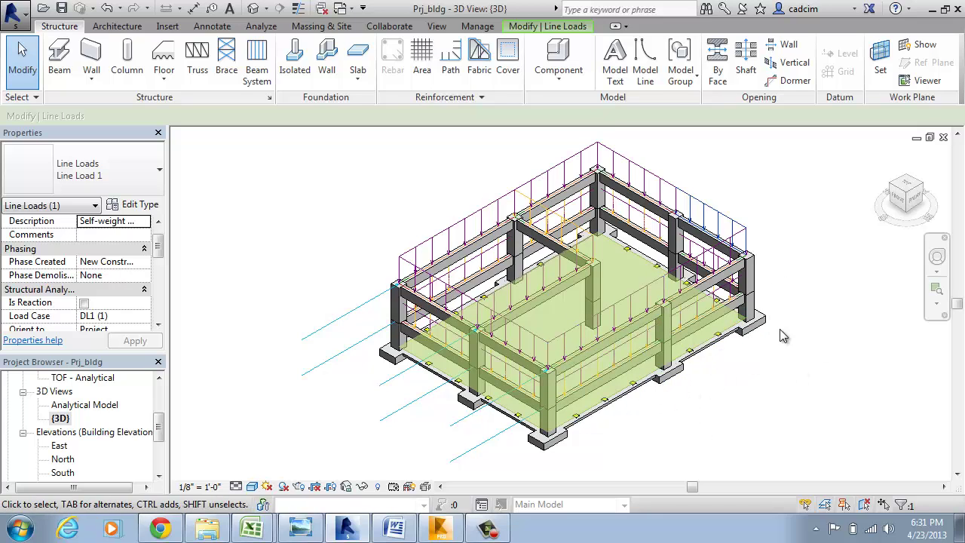
{"action": "scroll", "coordinate": [790, 263], "scroll_direction": "up", "scroll_amount": 2}
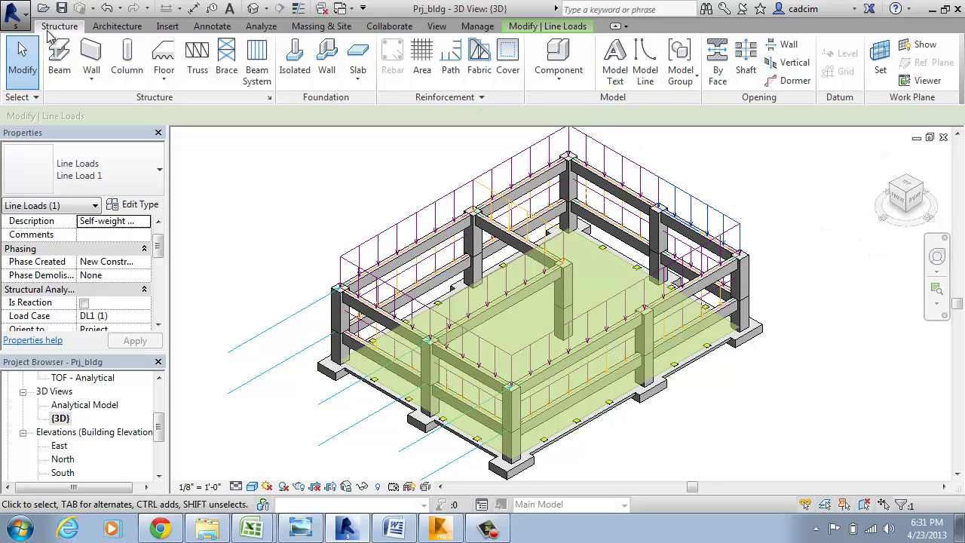
{"action": "left_click", "coordinate": [252, 30]}
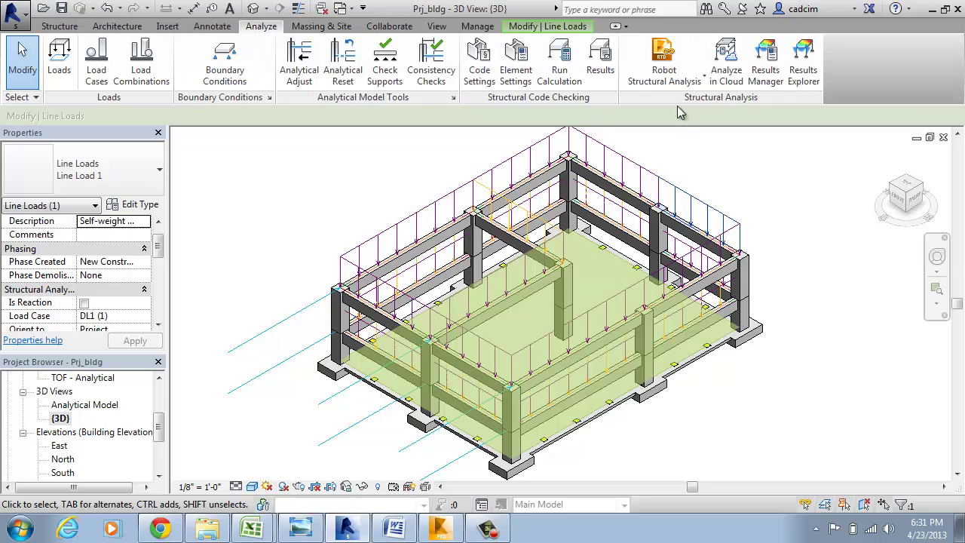
Open the Robot Structural Analysis Link integration window
{"action": "left_click", "coordinate": [705, 79]}
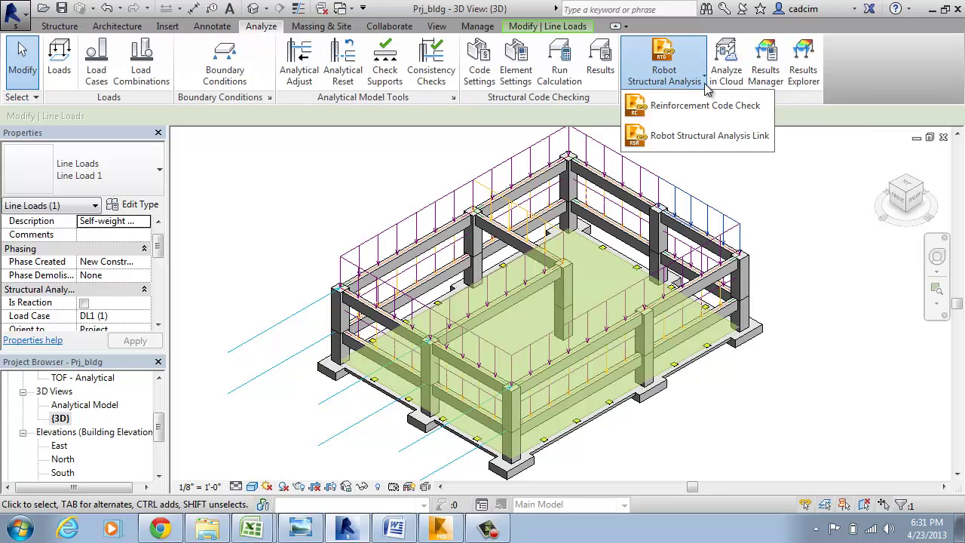
{"action": "left_click", "coordinate": [708, 135]}
{"action": "left_click_drag", "start_coordinate": [301, 130], "coordinate": [620, 109]}
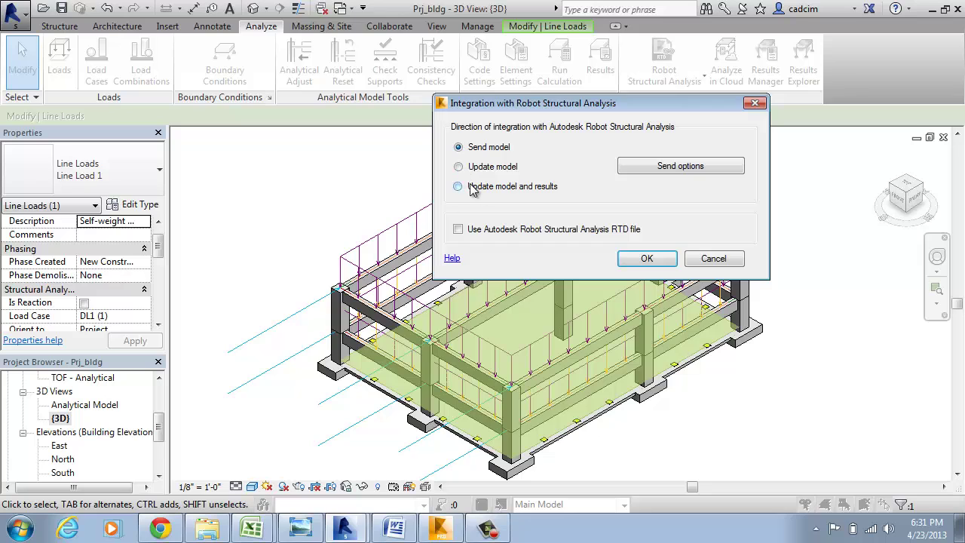
In Send Options, take bar end releases from Revit settings and view Additional Options
{"action": "left_click", "coordinate": [664, 168]}
{"action": "left_click_drag", "start_coordinate": [104, 30], "coordinate": [364, 28]}
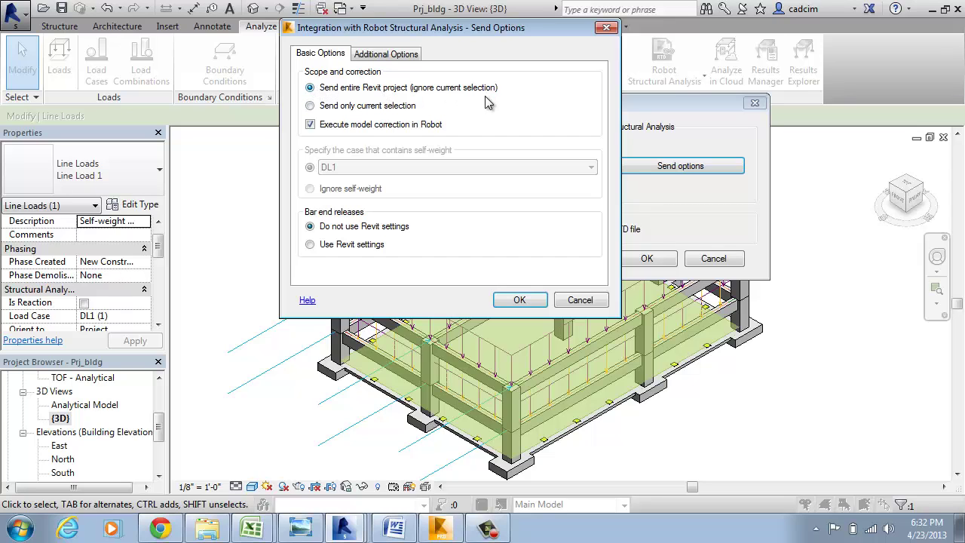
{"action": "left_click", "coordinate": [314, 248]}
{"action": "left_click", "coordinate": [395, 57]}
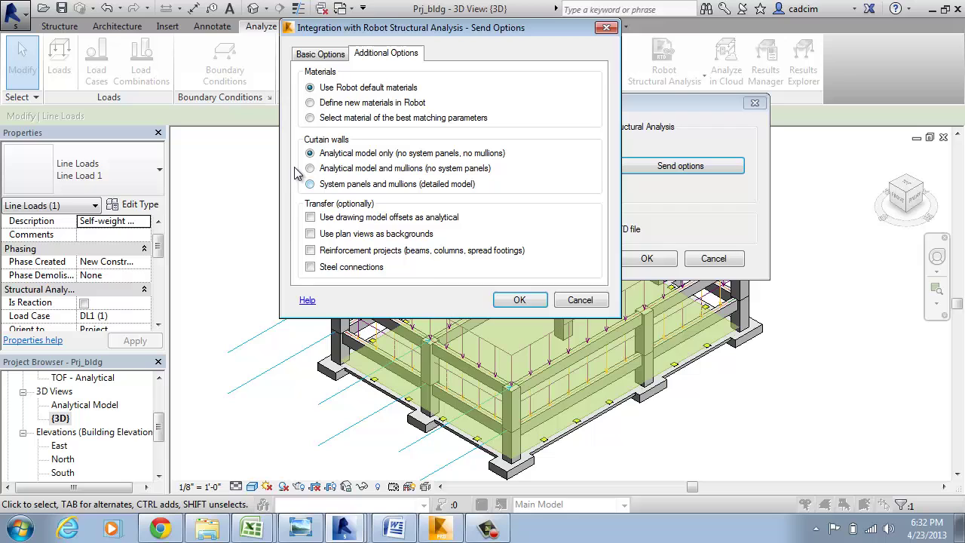
Accept the send options and transfer the model through a Robot RTD file
{"action": "left_click", "coordinate": [520, 300]}
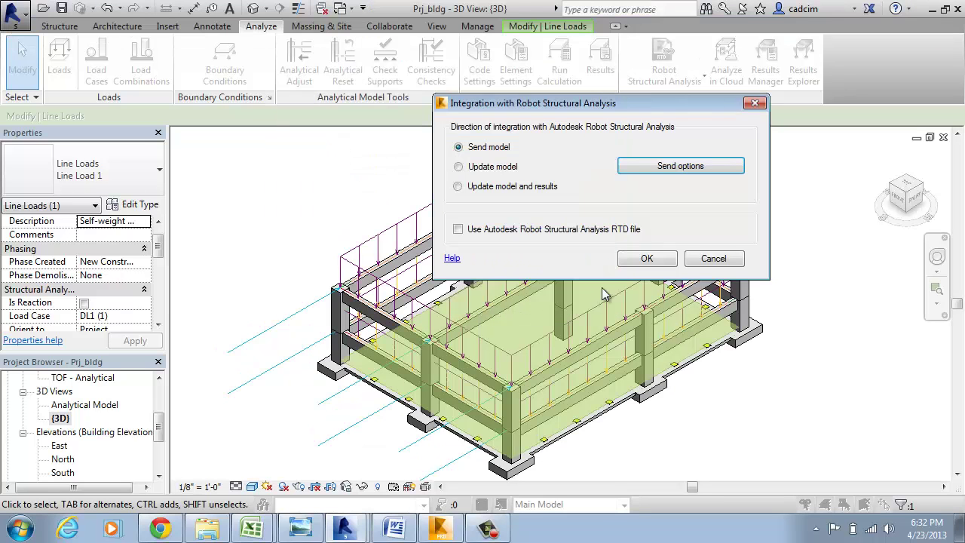
{"action": "left_click", "coordinate": [459, 229]}
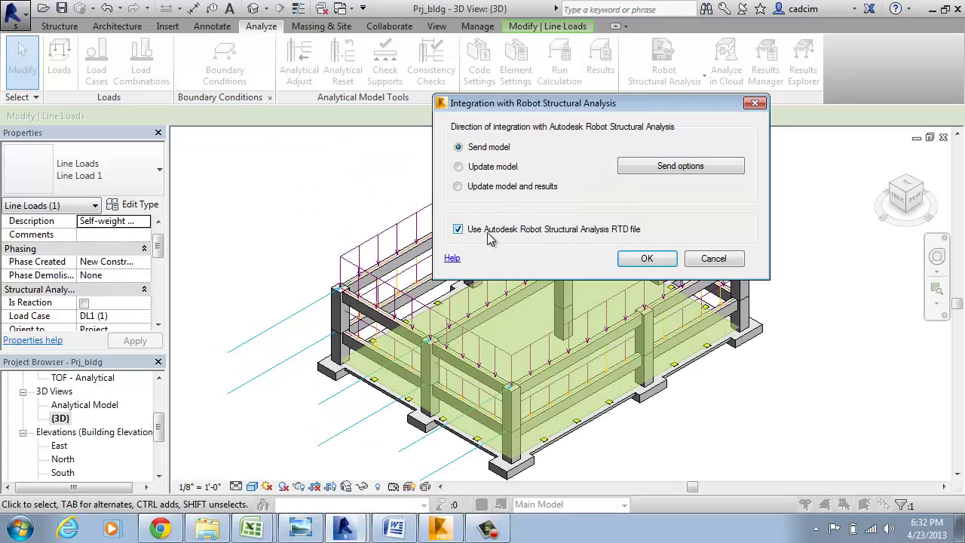
{"action": "left_click", "coordinate": [647, 260]}
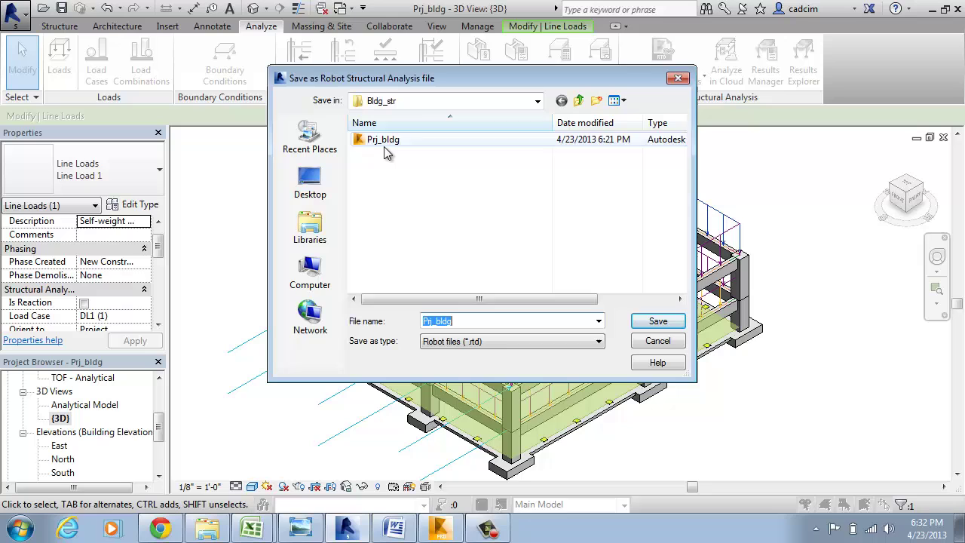
Save the RTD file as Prj_bldg1 and dismiss the finished transfer message
{"action": "left_click", "coordinate": [471, 323]}
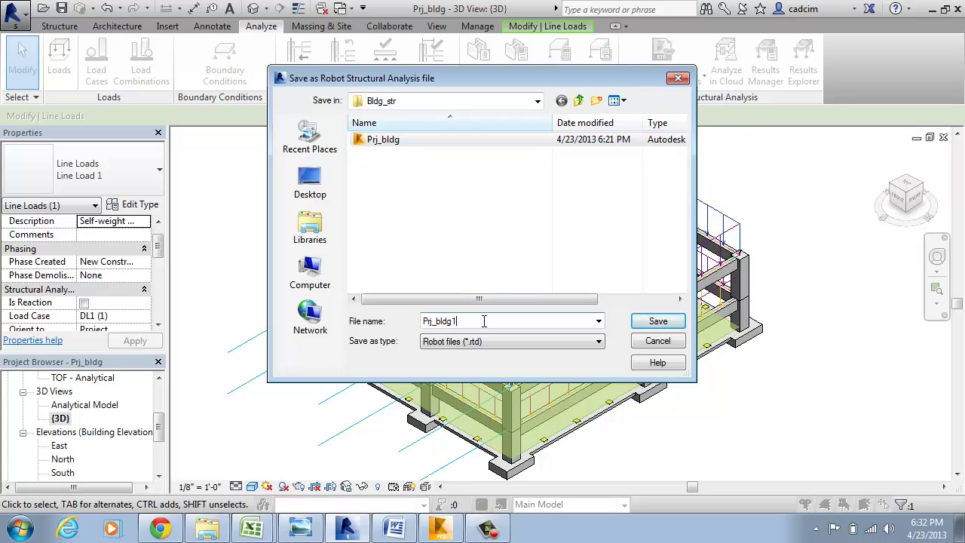
{"action": "type", "text": "1"}
{"action": "left_click", "coordinate": [657, 321]}
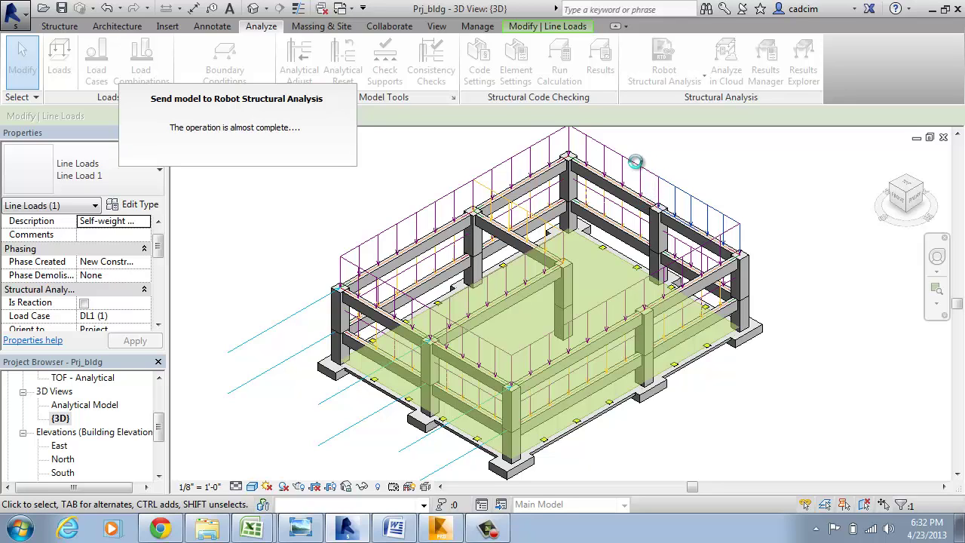
{"action": "left_click", "coordinate": [581, 301]}
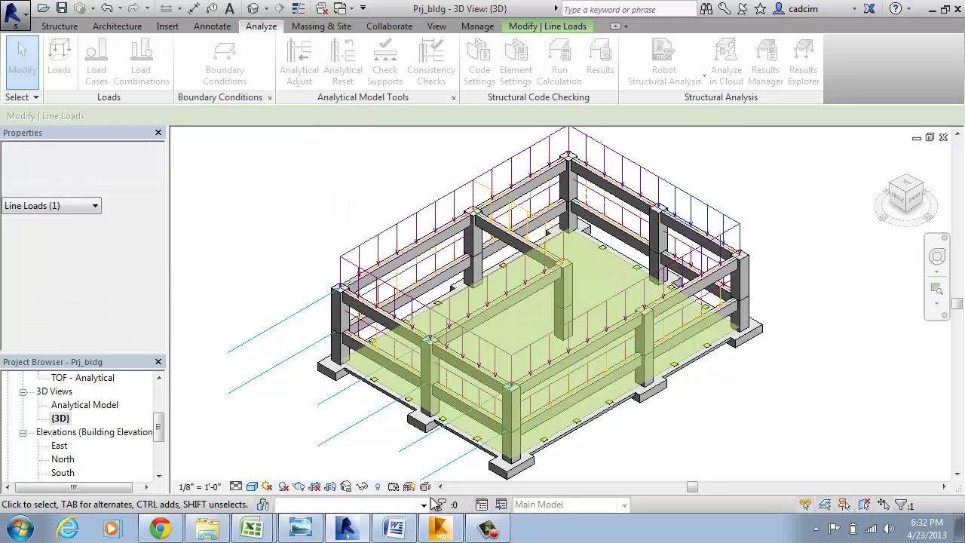
Switch to Robot, use the Loads layout and turn the 3D view to a higher corner
{"action": "left_click", "coordinate": [440, 527]}
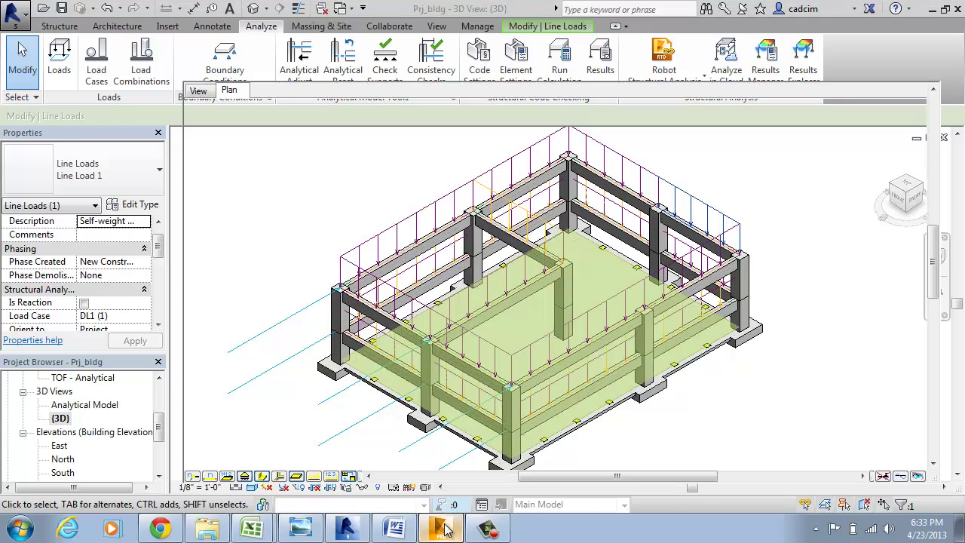
{"action": "scroll", "coordinate": [389, 244], "scroll_direction": "down", "scroll_amount": 2}
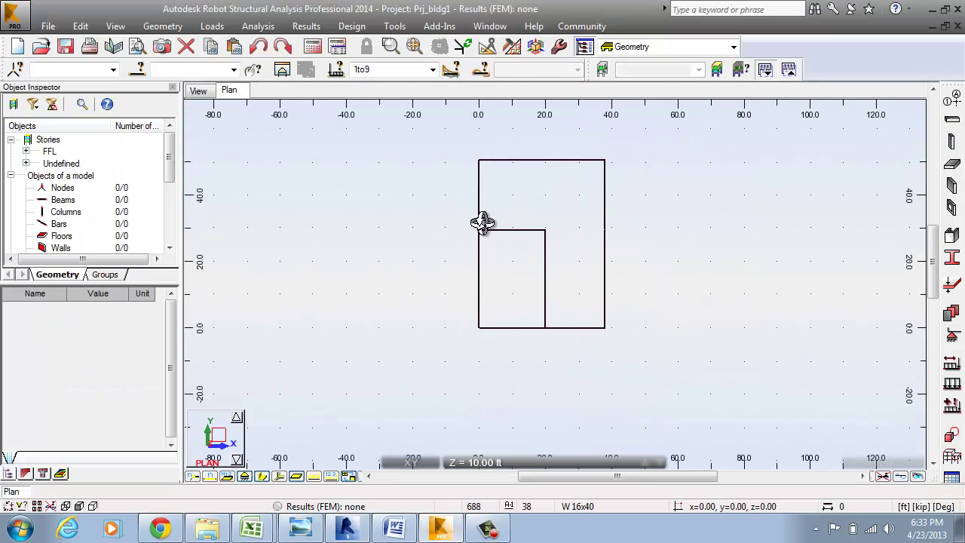
{"action": "left_click", "coordinate": [733, 47]}
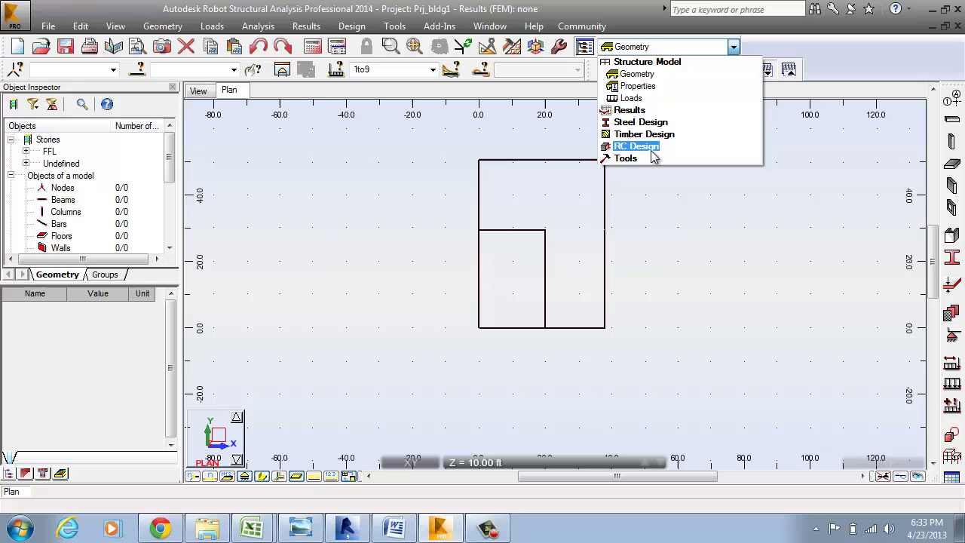
{"action": "key", "text": "Escape"}
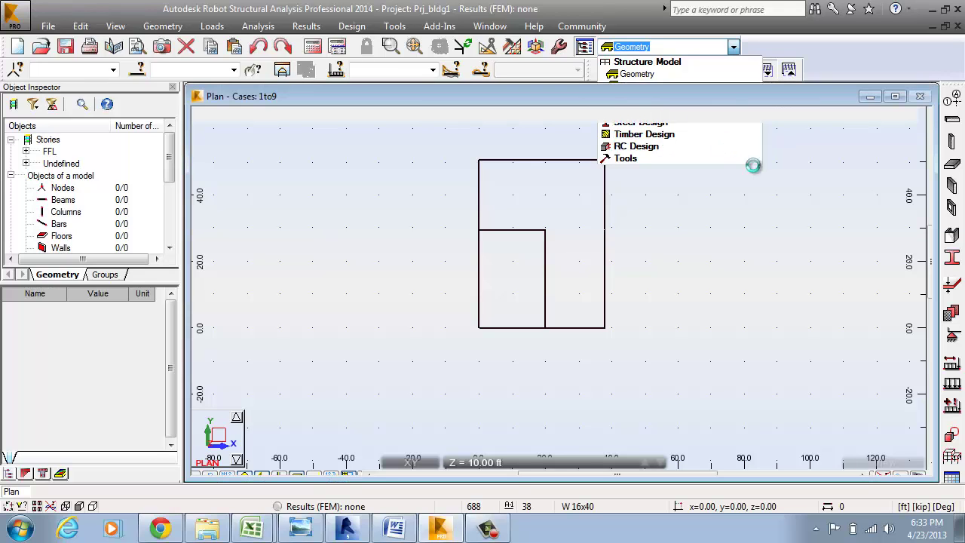
{"action": "key", "text": "Down"}
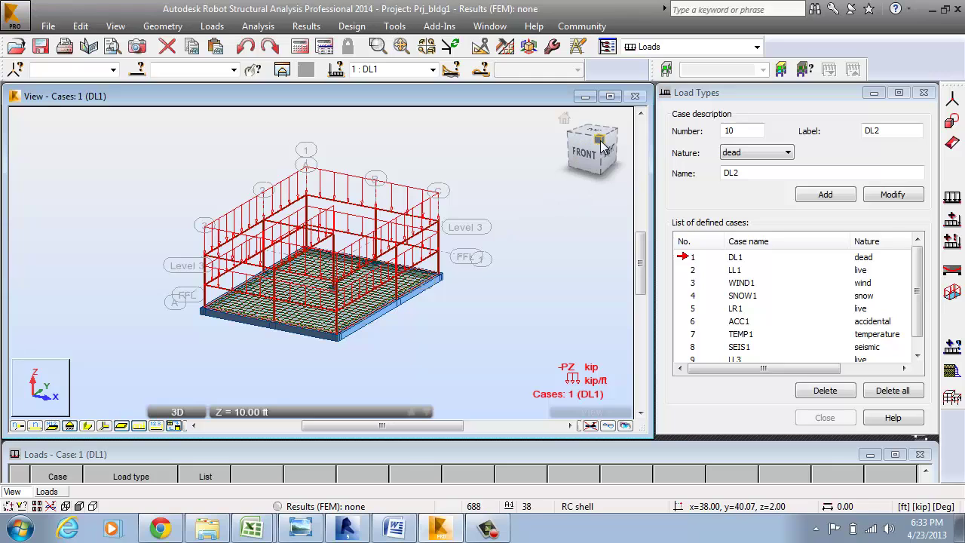
{"action": "left_click", "coordinate": [593, 153]}
Review loads of cases 2: LL1 and 3: WIND1, then return to 1: DL1
{"action": "left_click", "coordinate": [433, 70]}
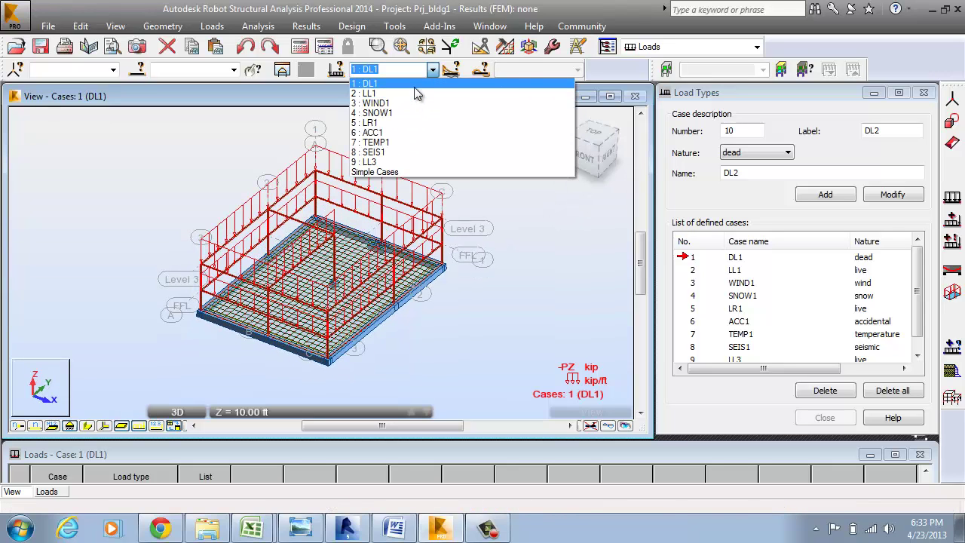
{"action": "left_click", "coordinate": [416, 77]}
{"action": "left_click", "coordinate": [434, 69]}
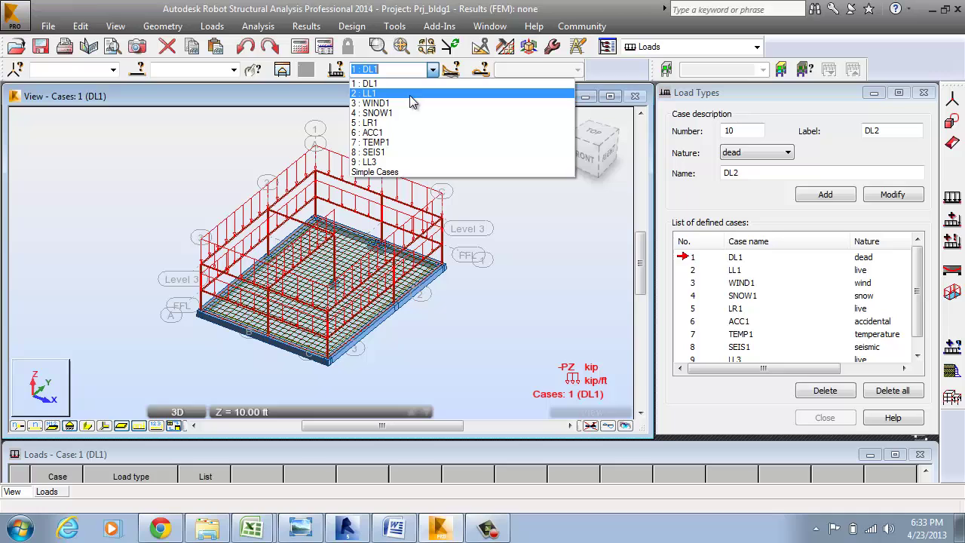
{"action": "left_click", "coordinate": [411, 94]}
{"action": "left_click", "coordinate": [431, 74]}
{"action": "left_click", "coordinate": [417, 104]}
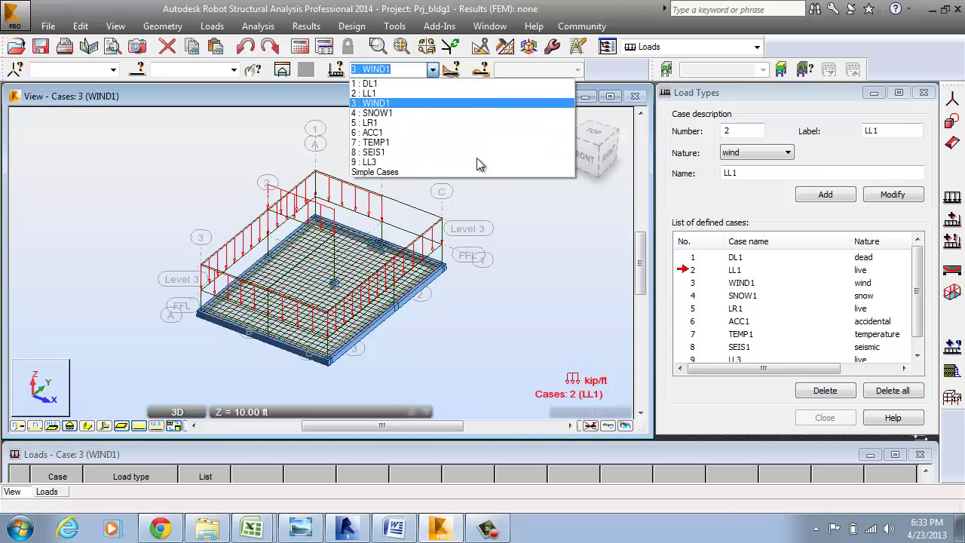
{"action": "left_click", "coordinate": [431, 70]}
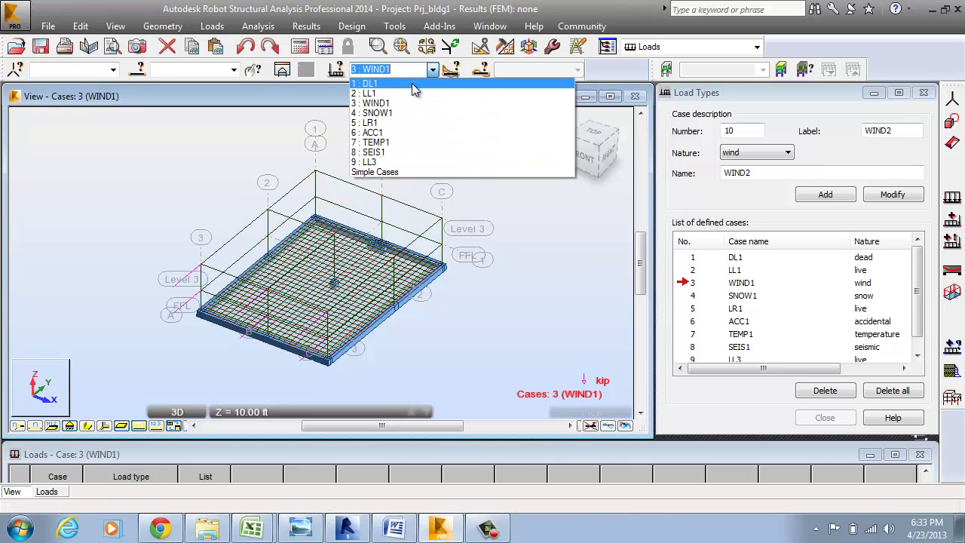
{"action": "left_click", "coordinate": [414, 83]}
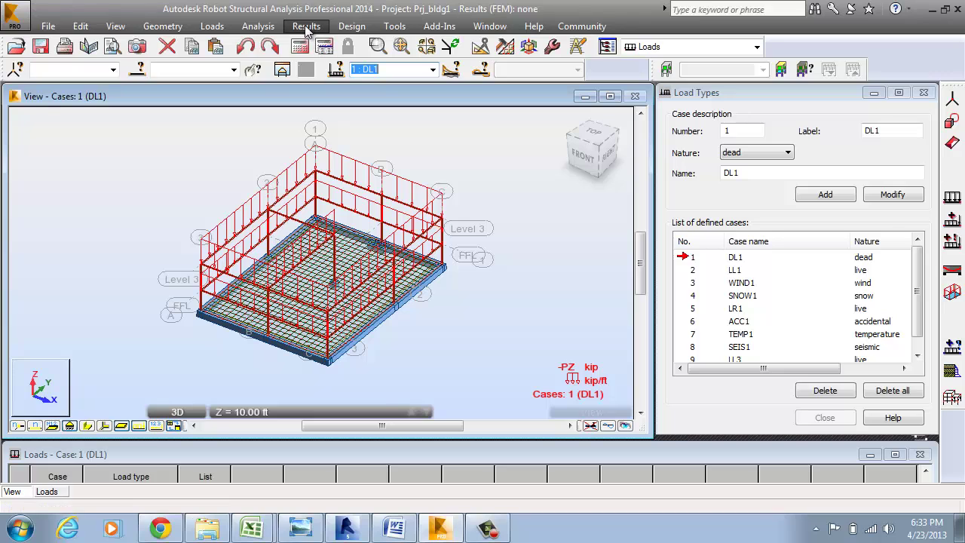
Browse the Analysis Types dialog's structure model, load to mass, combination sign and result filter settings
{"action": "left_click", "coordinate": [258, 27]}
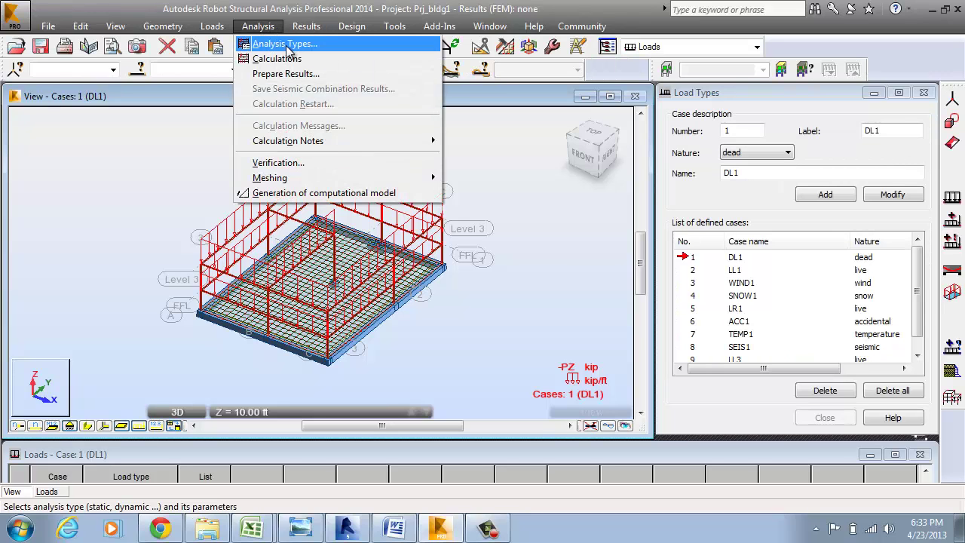
{"action": "left_click", "coordinate": [275, 40]}
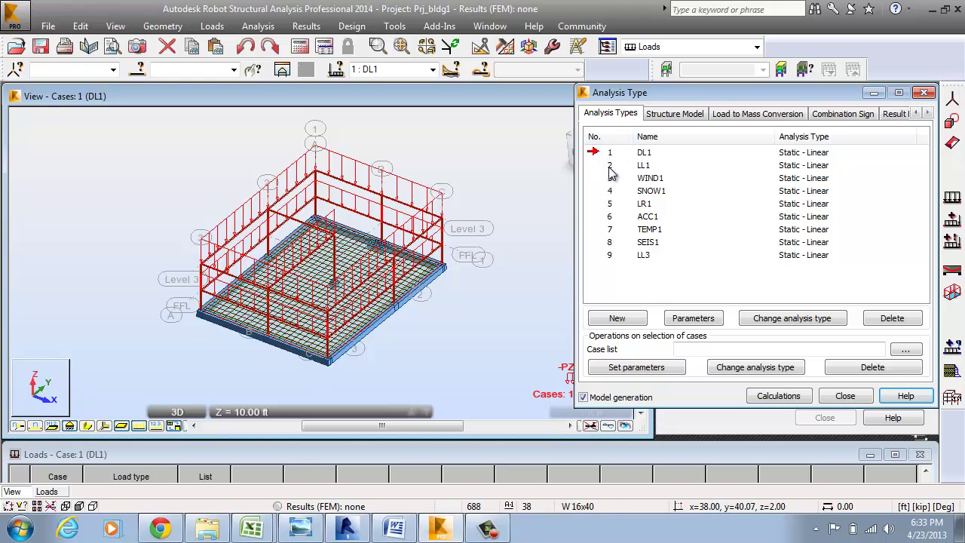
{"action": "left_click", "coordinate": [675, 114]}
{"action": "left_click", "coordinate": [752, 113]}
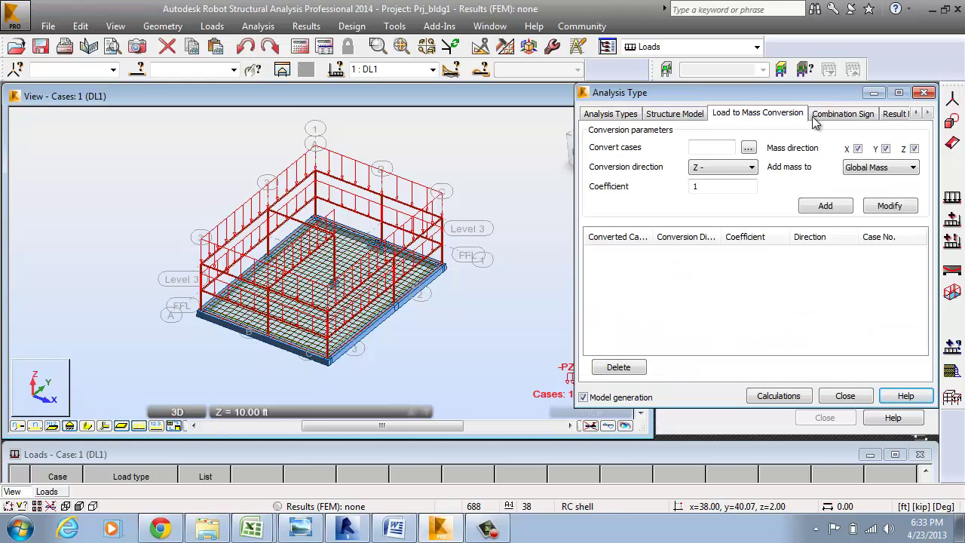
{"action": "left_click", "coordinate": [856, 114]}
{"action": "left_click", "coordinate": [893, 114]}
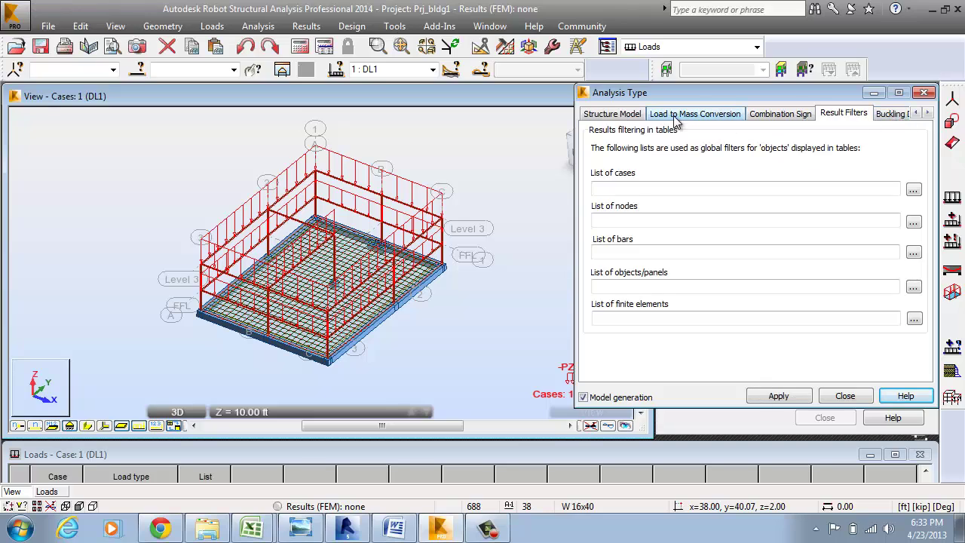
{"action": "left_click", "coordinate": [612, 113]}
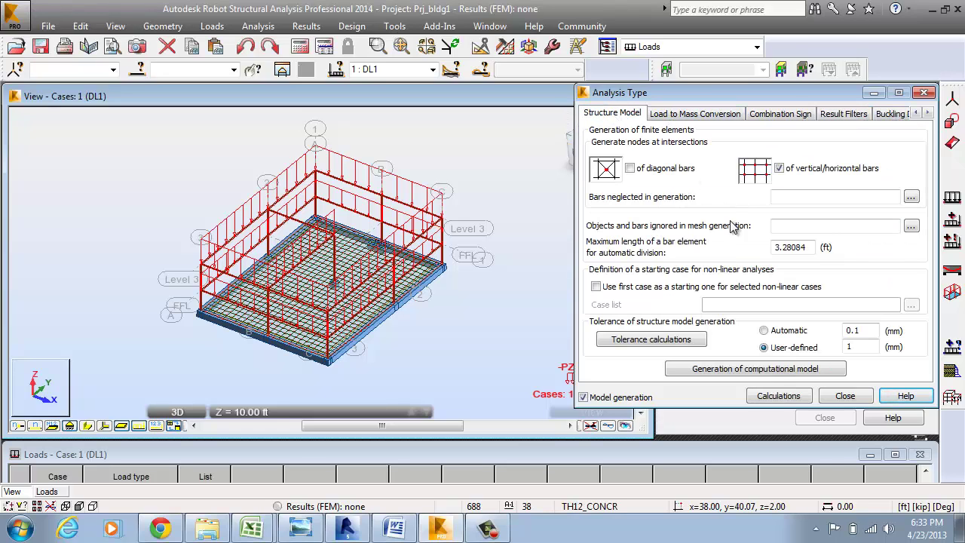
Run the calculations and close the Analysis Type dialog
{"action": "left_click", "coordinate": [781, 396]}
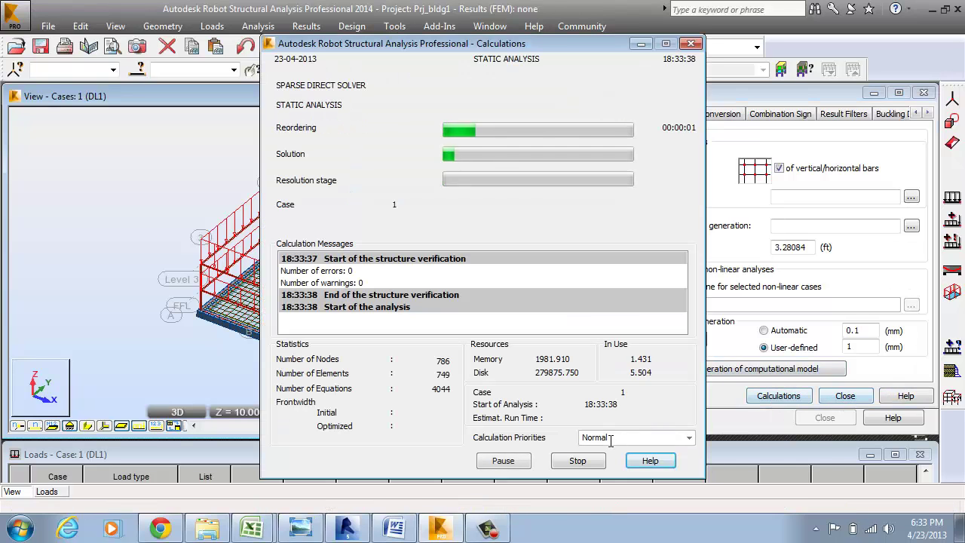
{"action": "left_click", "coordinate": [843, 396]}
{"action": "left_click", "coordinate": [257, 26]}
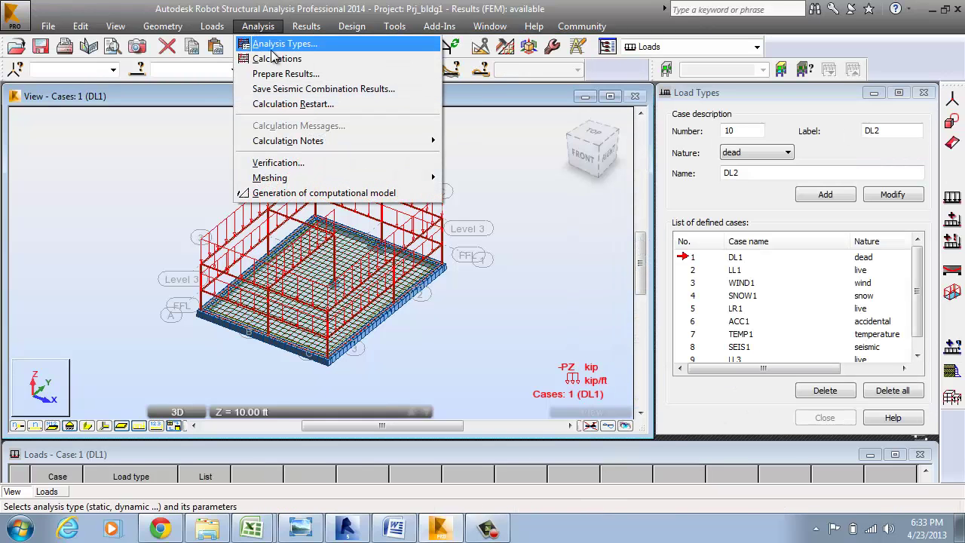
In Prepare Results, choose template2 to prepare the Stresses results
{"action": "left_click", "coordinate": [286, 74]}
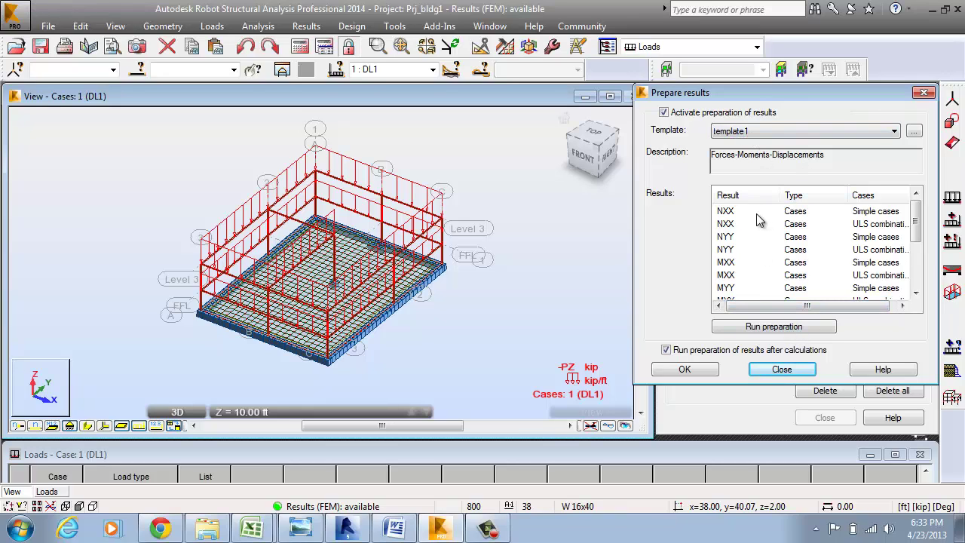
{"action": "left_click", "coordinate": [758, 132]}
{"action": "left_click", "coordinate": [754, 154]}
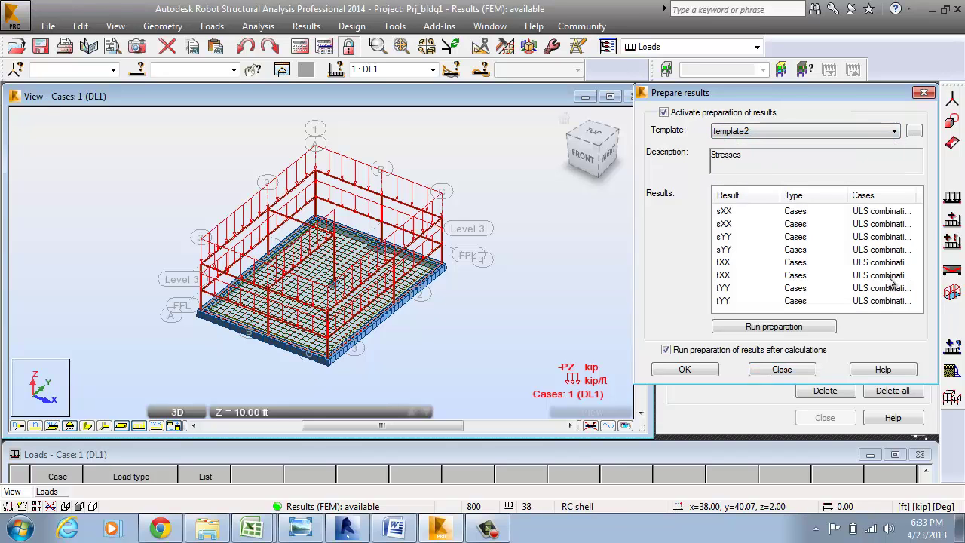
Confirm the results preparation and step through LL1 and WIND1 back to load case DL1
{"action": "left_click", "coordinate": [685, 368]}
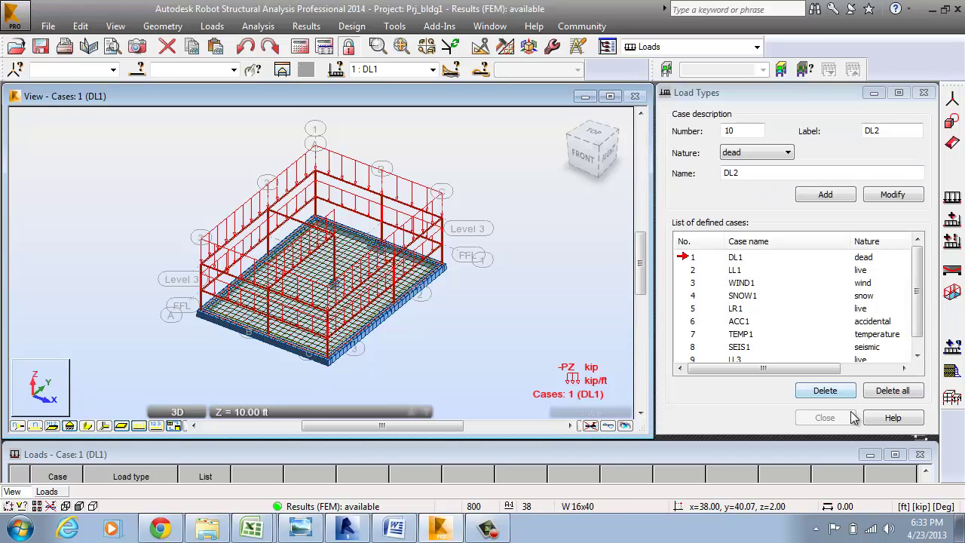
{"action": "left_click", "coordinate": [722, 270]}
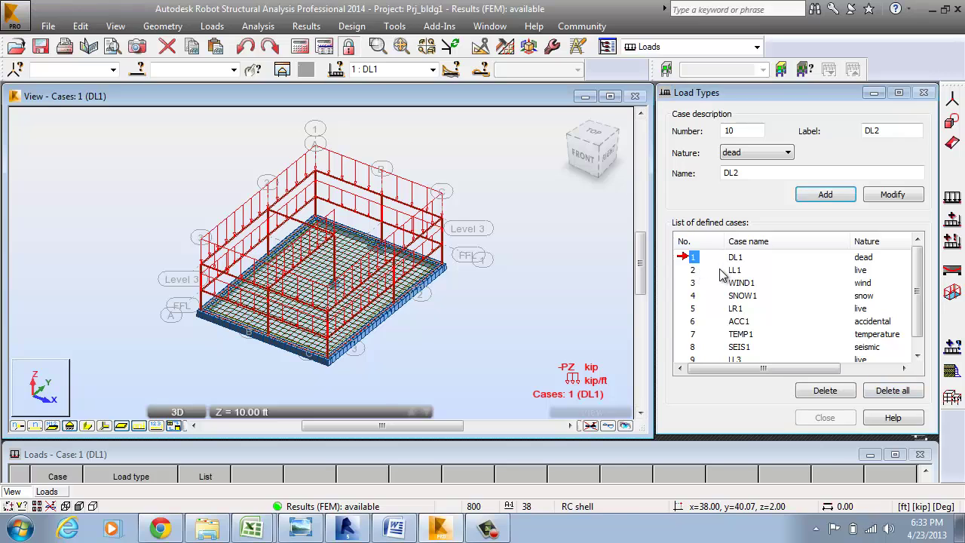
{"action": "left_click", "coordinate": [696, 282]}
{"action": "left_click", "coordinate": [694, 258]}
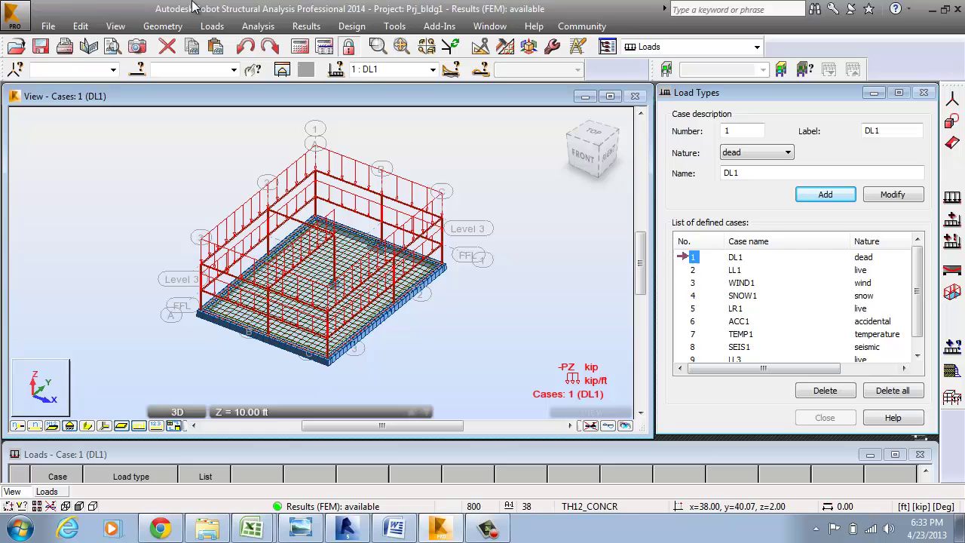
Draw a Membrane forces yy (NYY) map on the slab via Results > Maps
{"action": "left_click", "coordinate": [306, 27]}
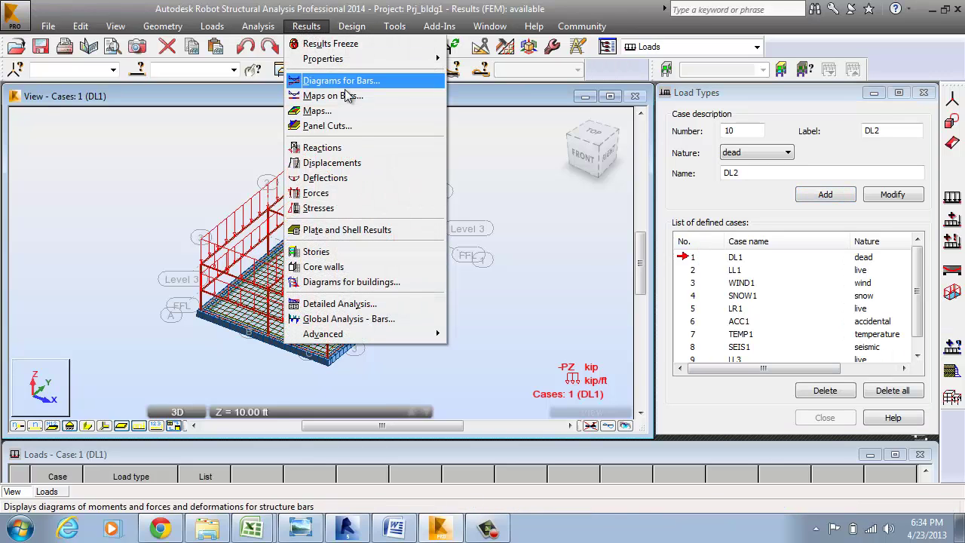
{"action": "left_click", "coordinate": [320, 110]}
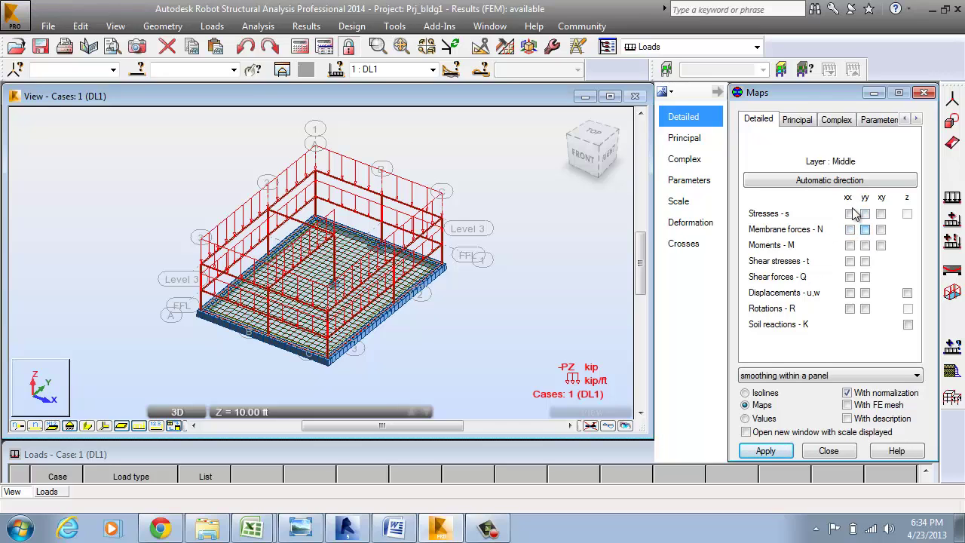
{"action": "left_click", "coordinate": [797, 120]}
{"action": "left_click", "coordinate": [758, 121]}
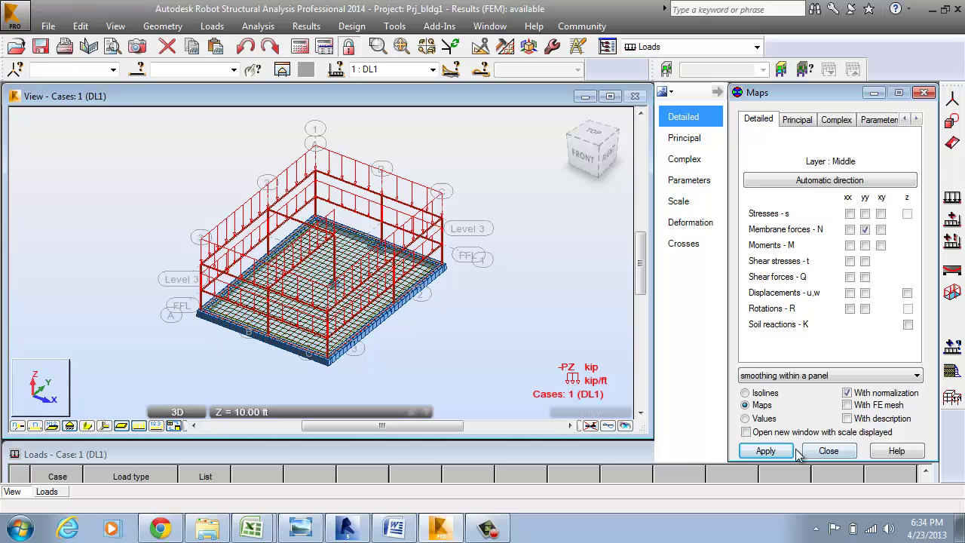
{"action": "left_click", "coordinate": [765, 451]}
{"action": "left_click", "coordinate": [829, 451]}
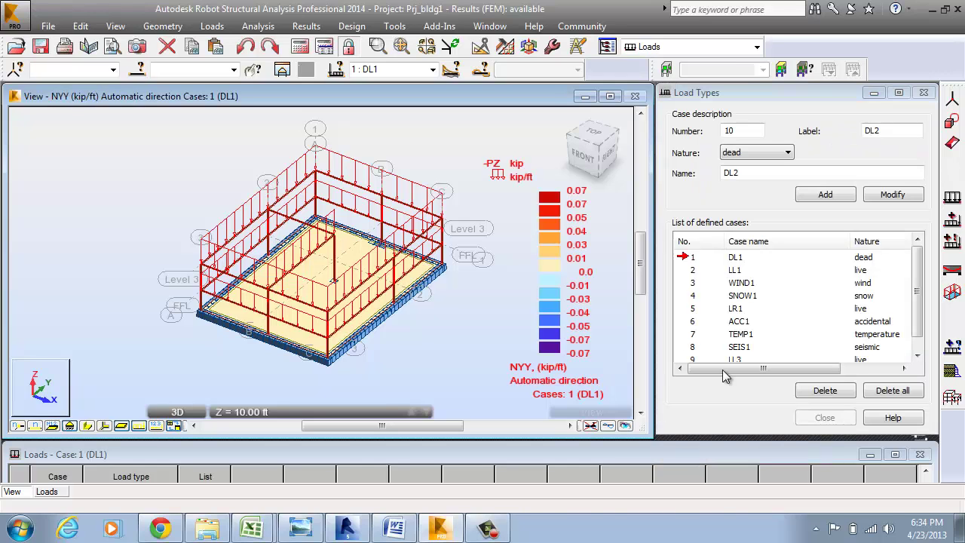
{"action": "left_click", "coordinate": [306, 25]}
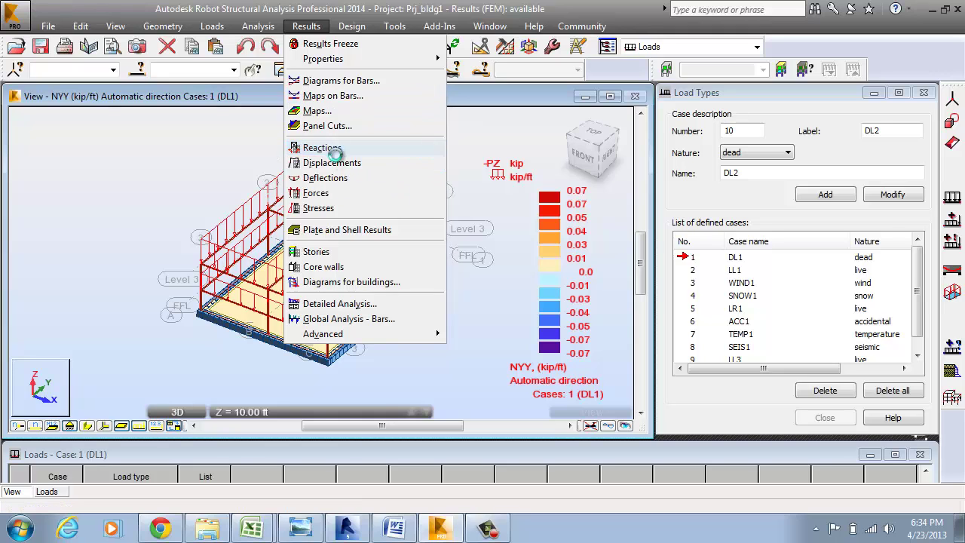
Show the support reactions table and the plate and shell FE results table
{"action": "left_click", "coordinate": [377, 148]}
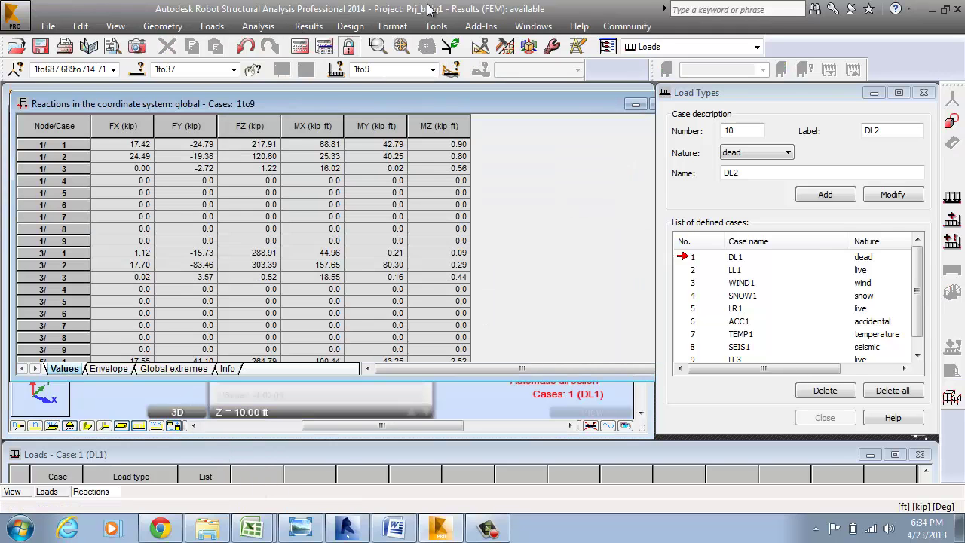
{"action": "left_click", "coordinate": [309, 25]}
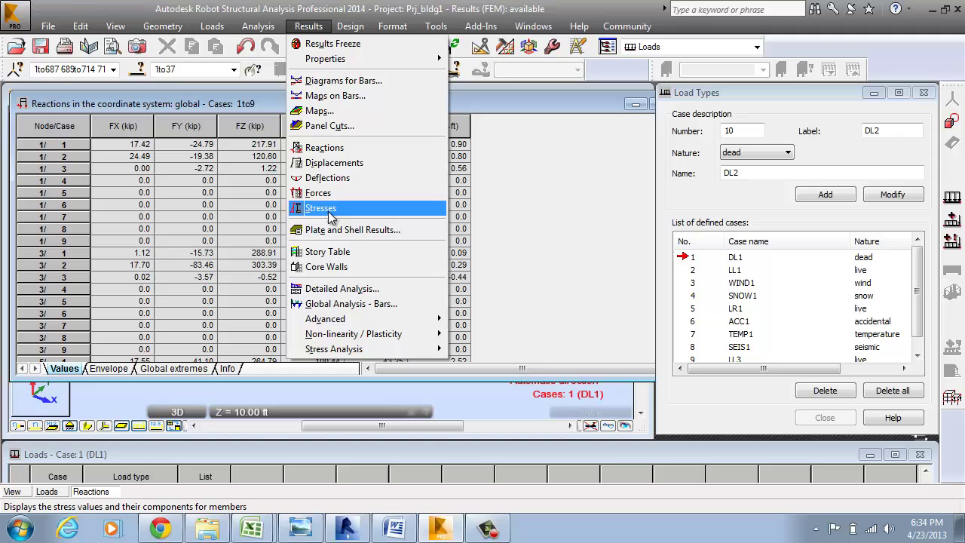
{"action": "left_click", "coordinate": [332, 229]}
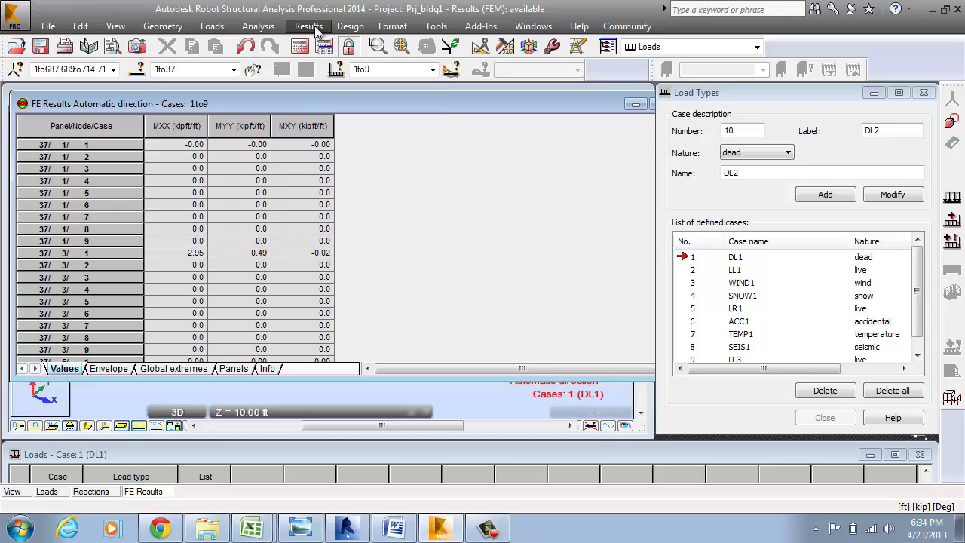
{"action": "left_click", "coordinate": [309, 26]}
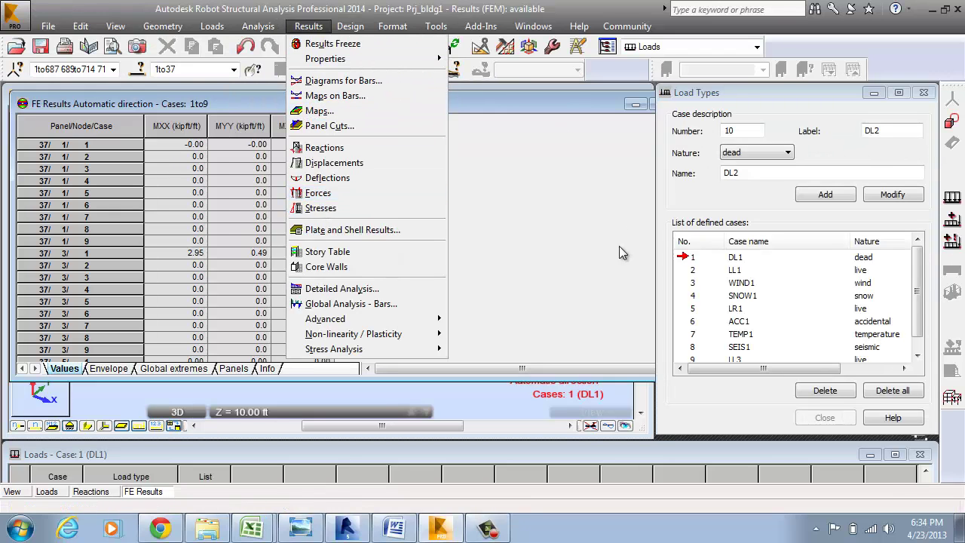
Close the forces, FE results and reactions tables
{"action": "left_click", "coordinate": [635, 104]}
{"action": "left_click", "coordinate": [557, 107]}
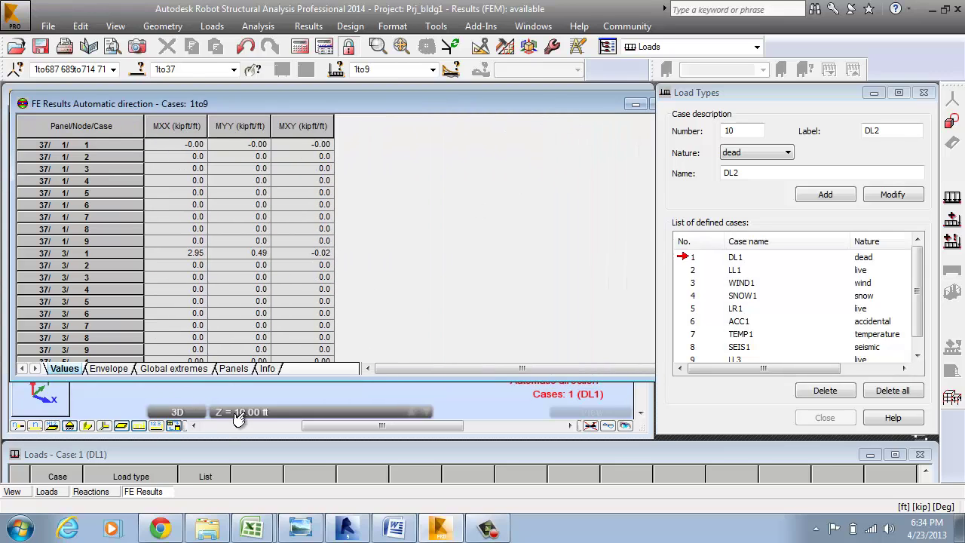
{"action": "left_click", "coordinate": [636, 104]}
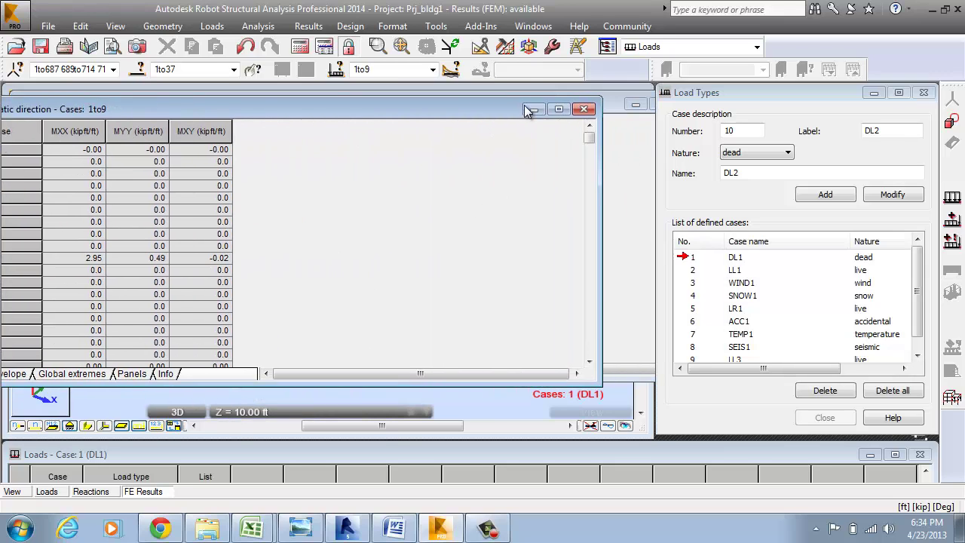
{"action": "left_click", "coordinate": [583, 110]}
{"action": "double_click", "coordinate": [600, 105]}
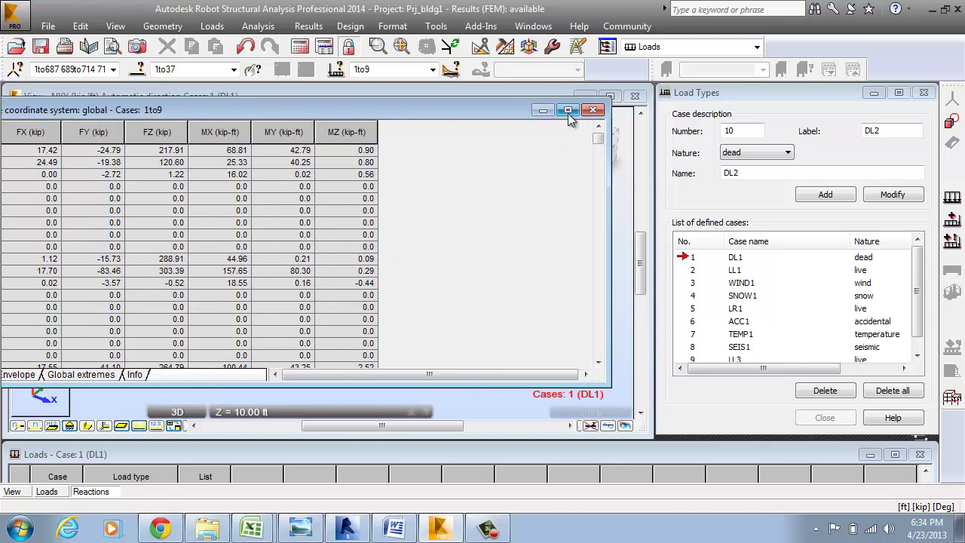
{"action": "left_click", "coordinate": [583, 110]}
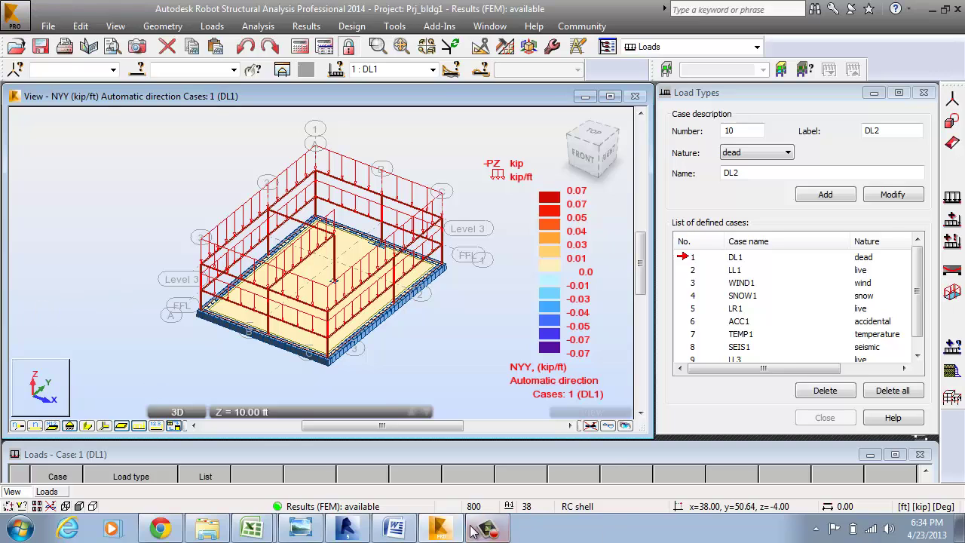
Switch back to Revit and start the Robot Structural Analysis Link
{"action": "left_click", "coordinate": [48, 25]}
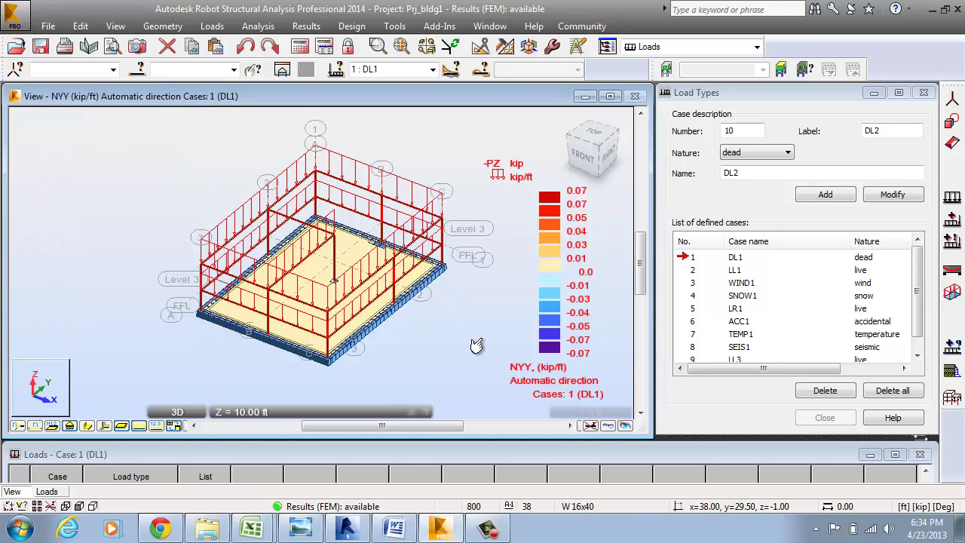
{"action": "key", "text": "alt+Tab"}
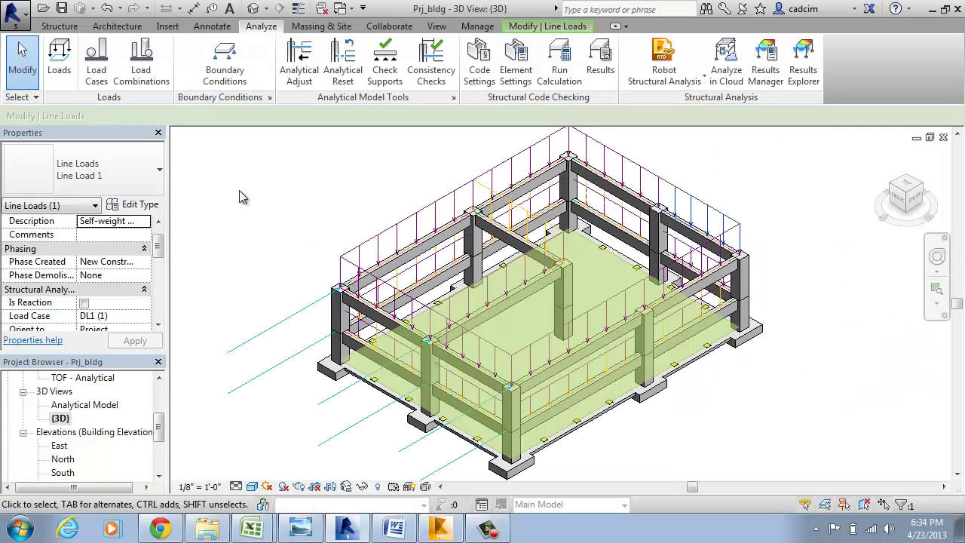
{"action": "left_click", "coordinate": [703, 81]}
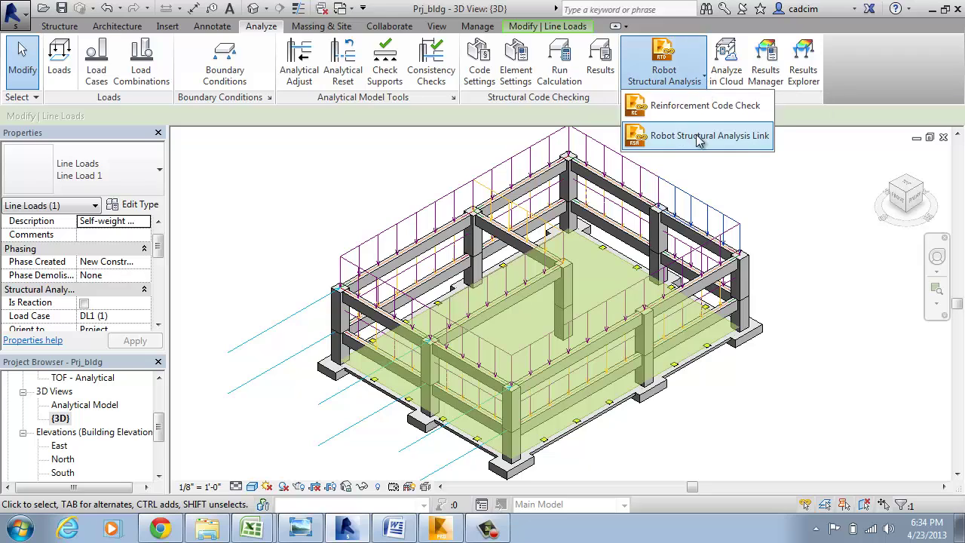
{"action": "left_click", "coordinate": [694, 130]}
Choose Update model and results with the whole project as update scope
{"action": "left_click", "coordinate": [103, 132]}
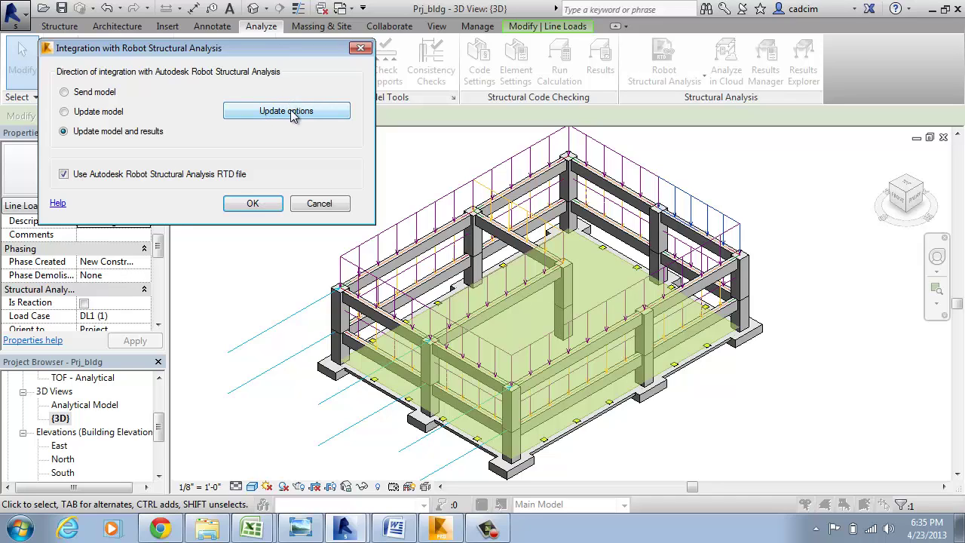
{"action": "left_click", "coordinate": [294, 112]}
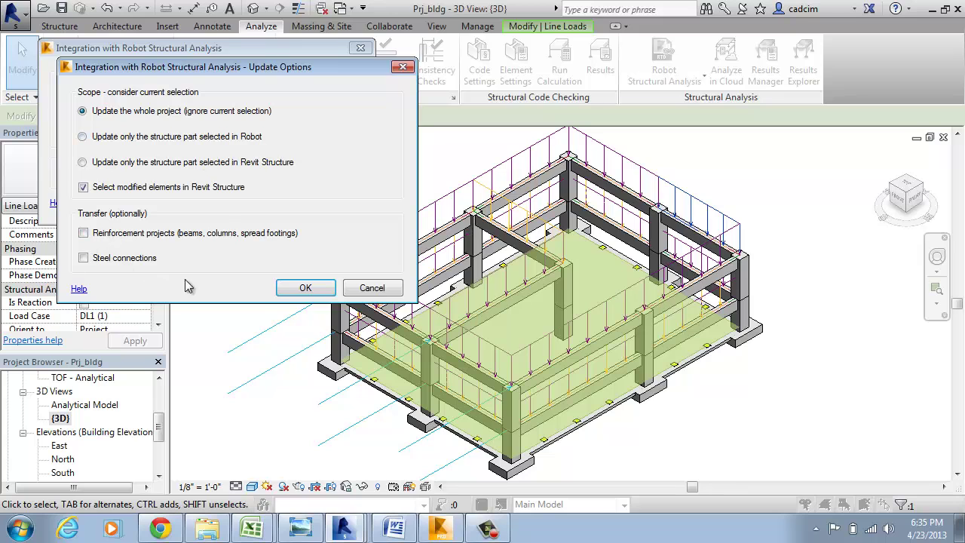
{"action": "left_click", "coordinate": [305, 289]}
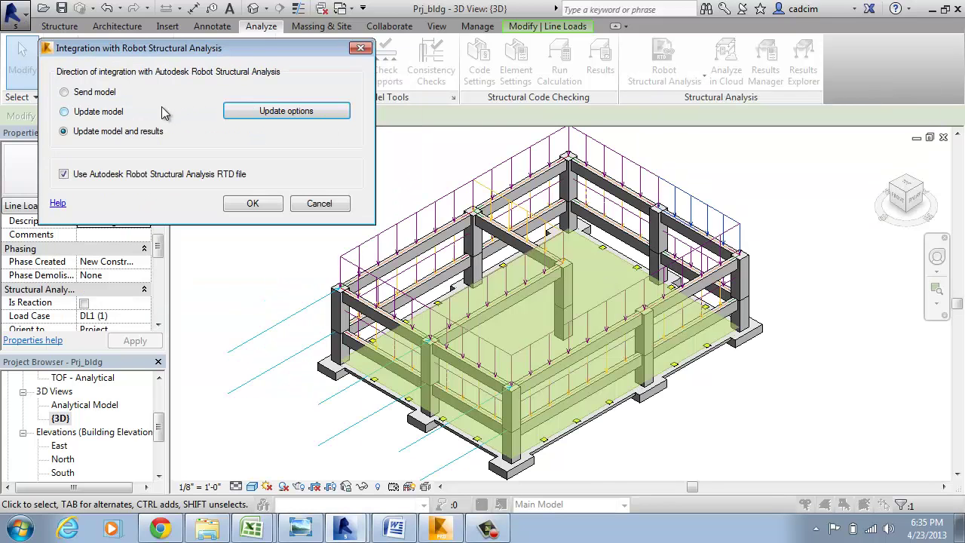
Confirm the integration settings and open the Prj_bldg1.rtd Robot file
{"action": "left_click", "coordinate": [248, 206]}
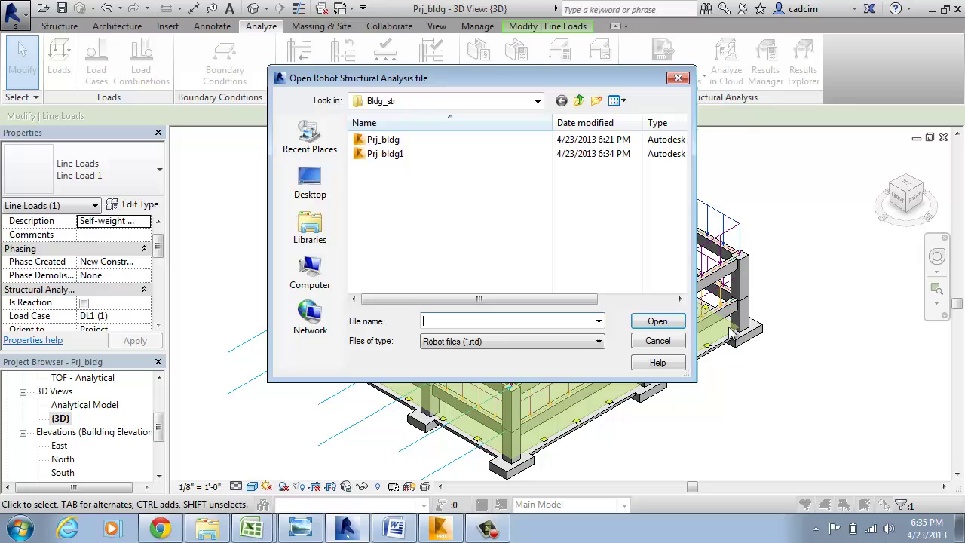
{"action": "left_click", "coordinate": [381, 154]}
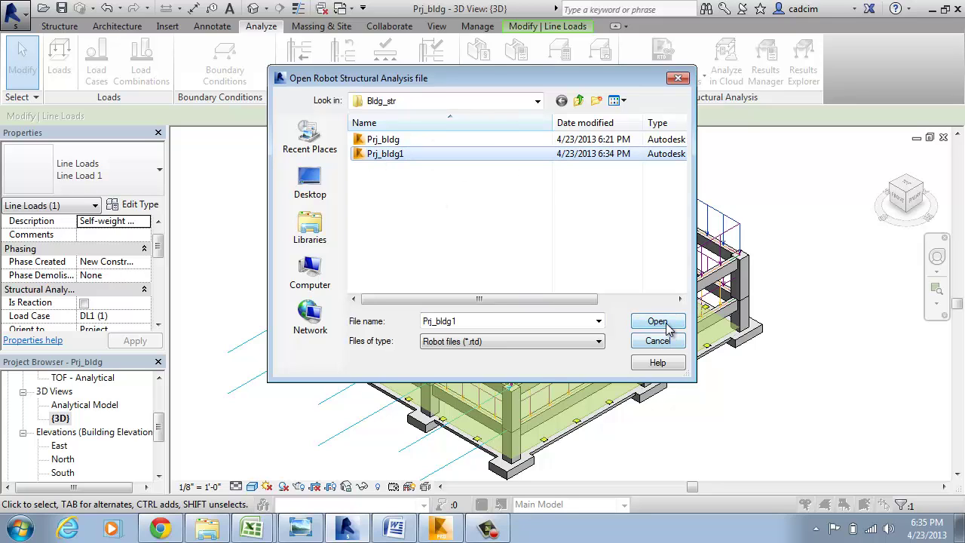
{"action": "left_click", "coordinate": [658, 322]}
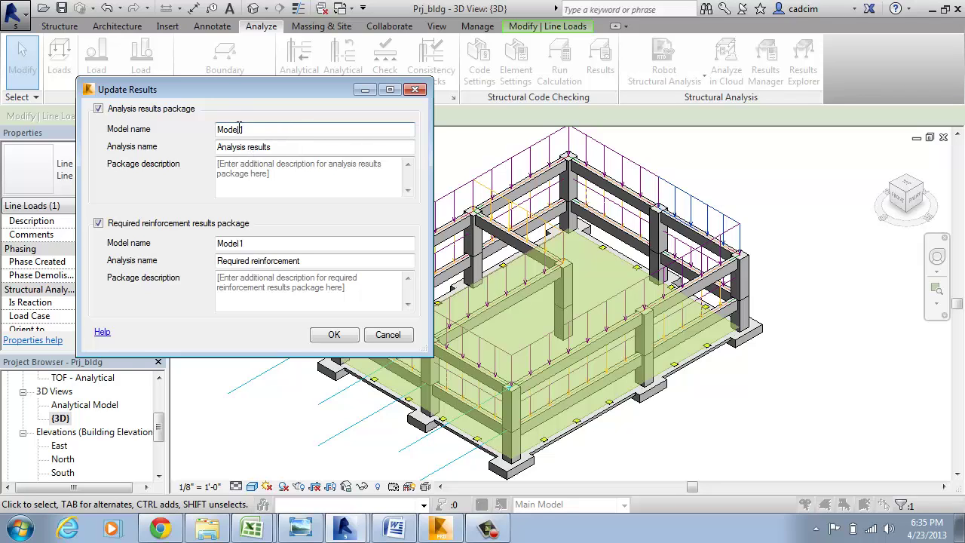
Name the results package model Blg_Prj1, analysis Moment, reinforcement model CABC1, and accept
{"action": "double_click", "coordinate": [240, 129]}
{"action": "left_click_drag", "start_coordinate": [294, 144], "coordinate": [64, 153]}
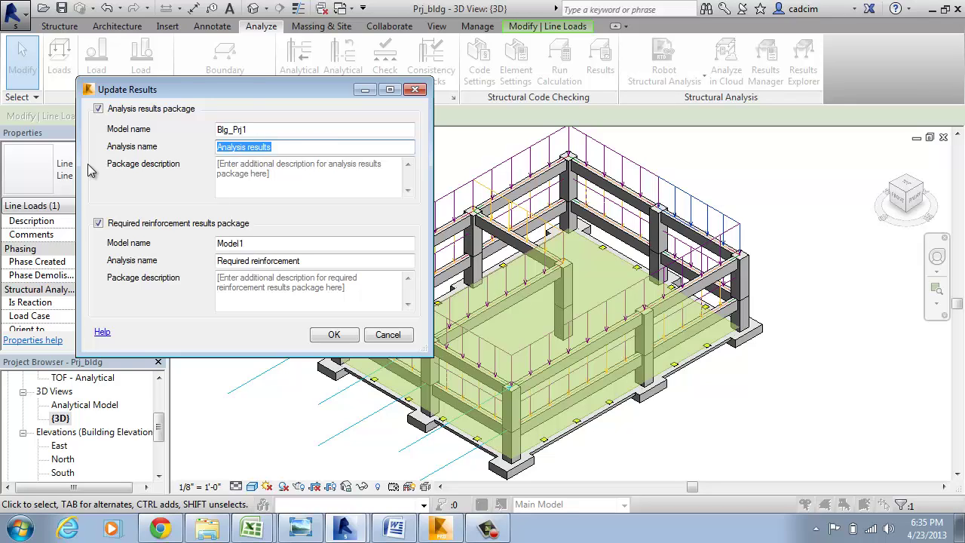
{"action": "type", "text": "Moment"}
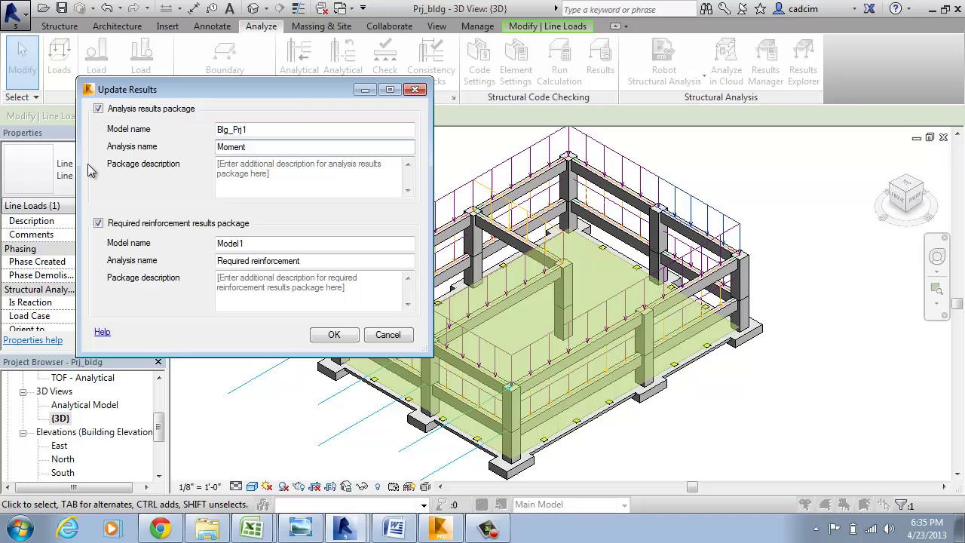
{"action": "double_click", "coordinate": [327, 242]}
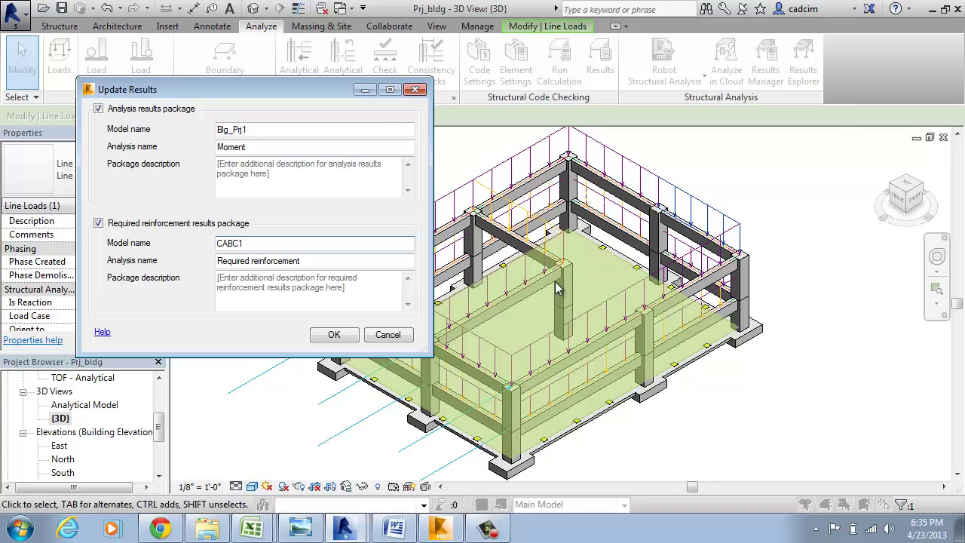
{"action": "left_click", "coordinate": [331, 334]}
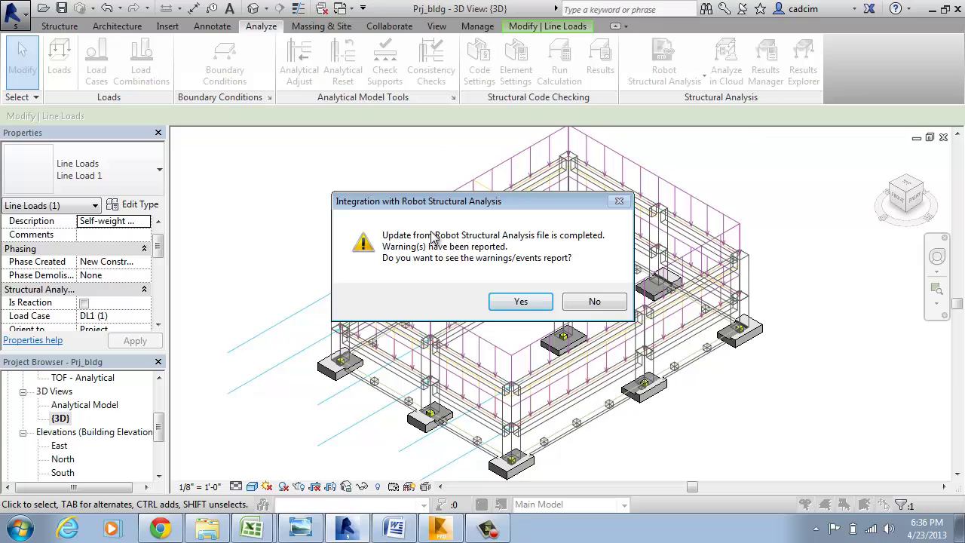
Decline the warnings report and load the Blg_Prj1 model's Moment analysis results in Results Explorer
{"action": "left_click", "coordinate": [595, 301]}
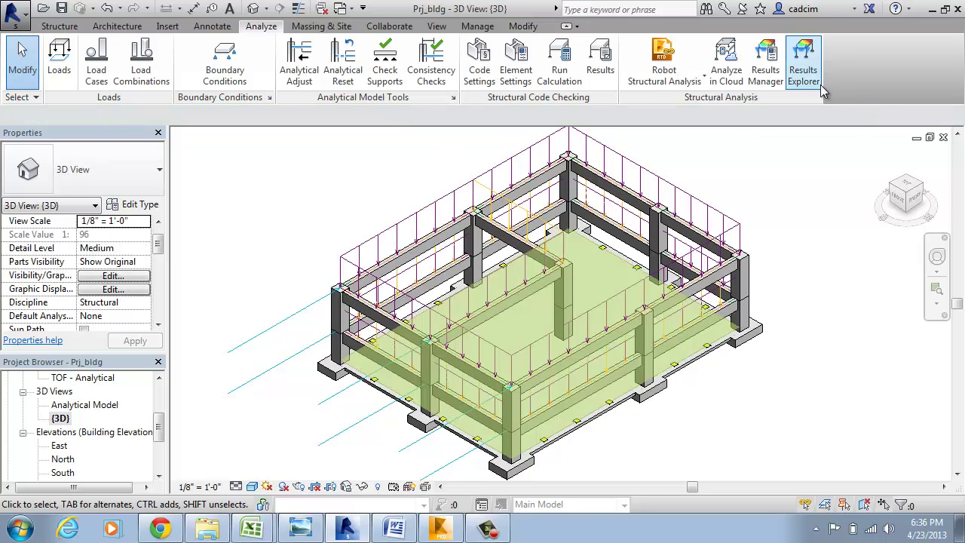
{"action": "left_click", "coordinate": [804, 76]}
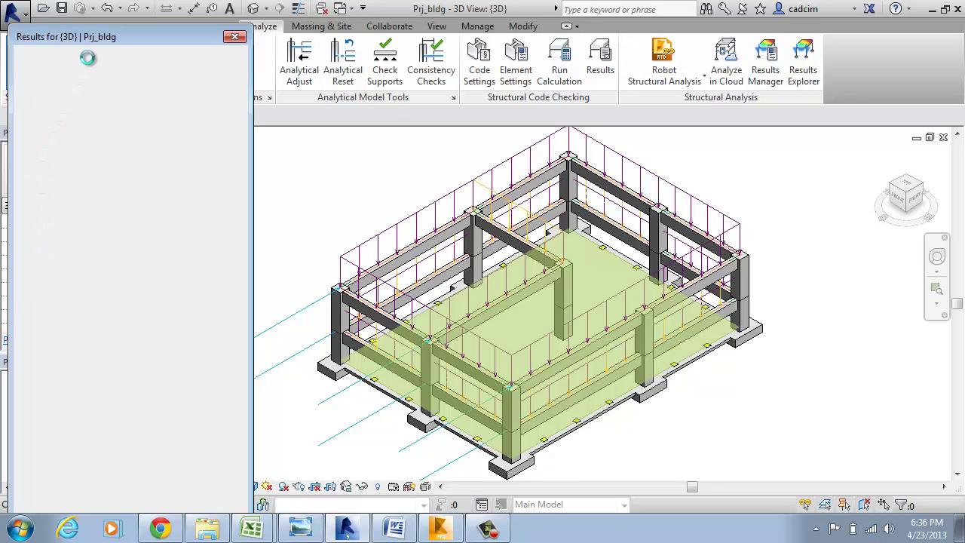
{"action": "left_click_drag", "start_coordinate": [113, 43], "coordinate": [241, 20]}
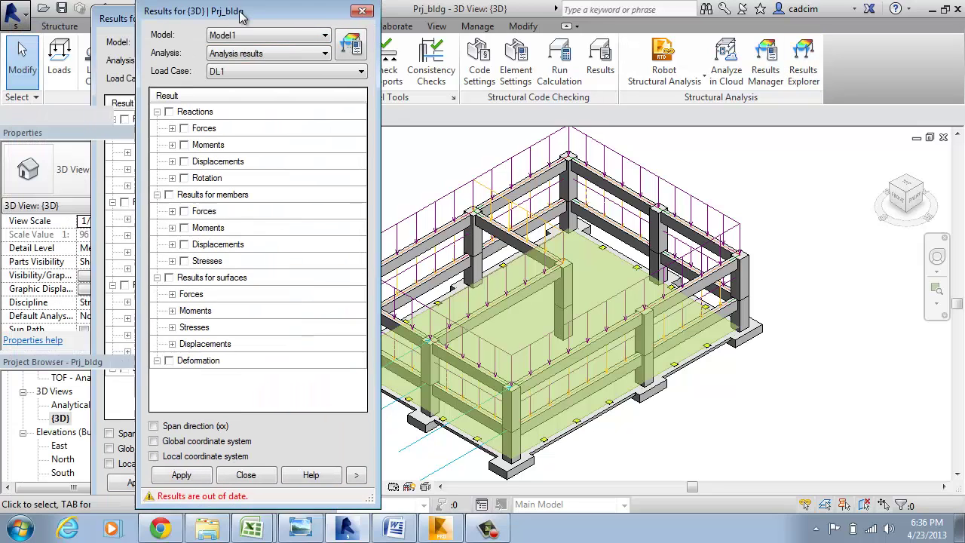
{"action": "left_click", "coordinate": [261, 34]}
{"action": "left_click", "coordinate": [255, 61]}
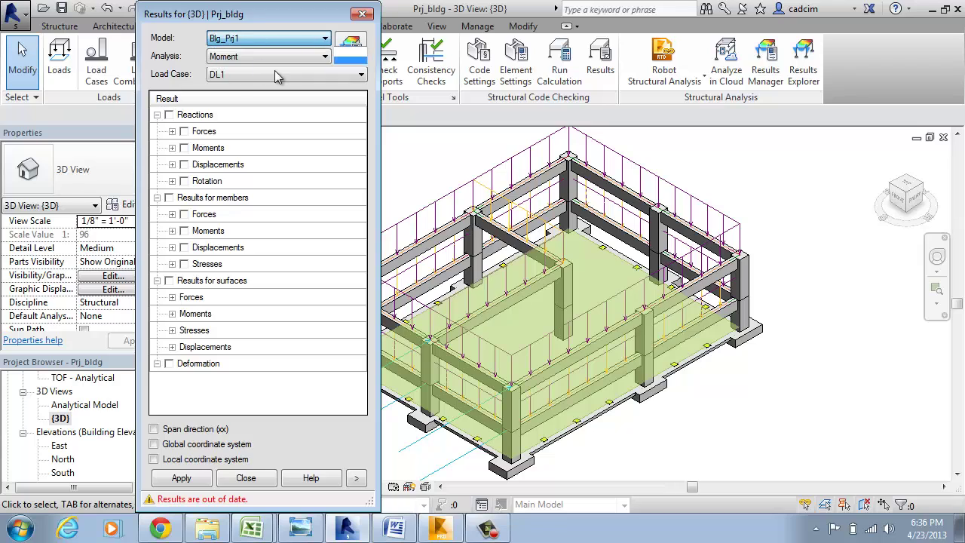
{"action": "left_click", "coordinate": [271, 56]}
{"action": "left_click", "coordinate": [242, 67]}
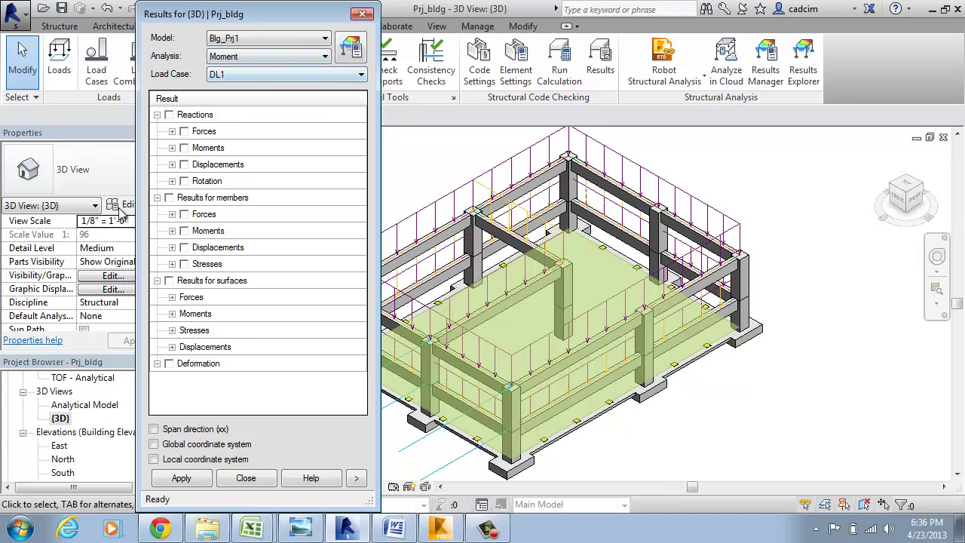
Turn on all support reaction results and apply them to the 3D model
{"action": "left_click", "coordinate": [169, 114]}
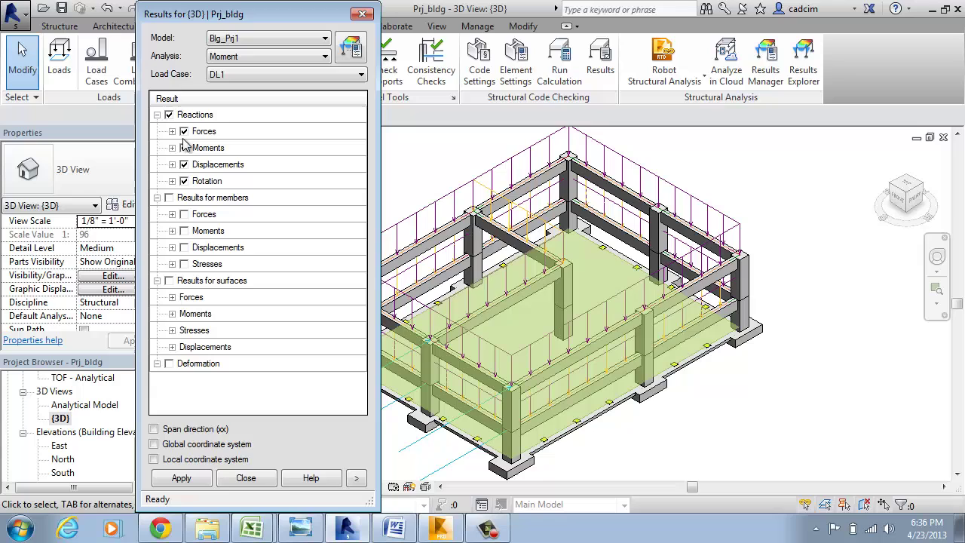
{"action": "left_click", "coordinate": [183, 478]}
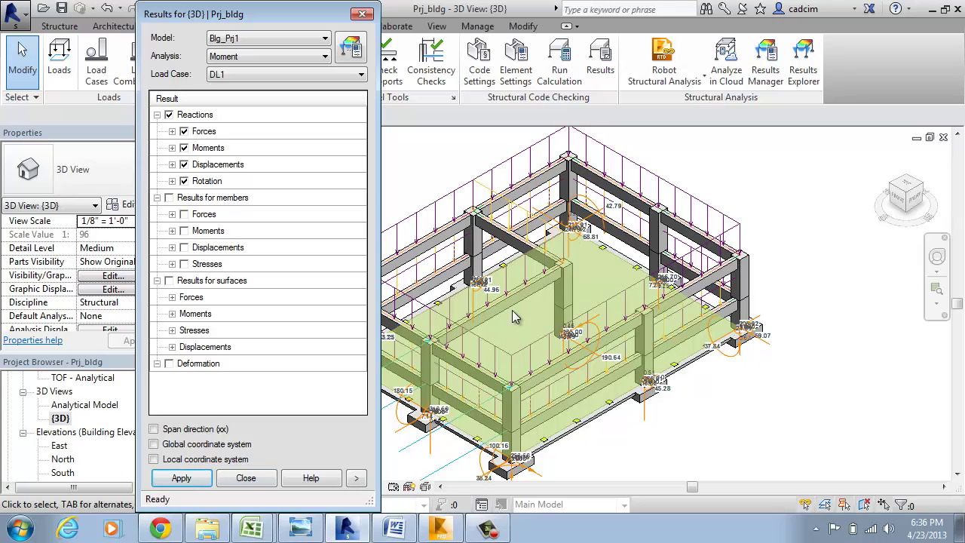
{"action": "double_click", "coordinate": [181, 332]}
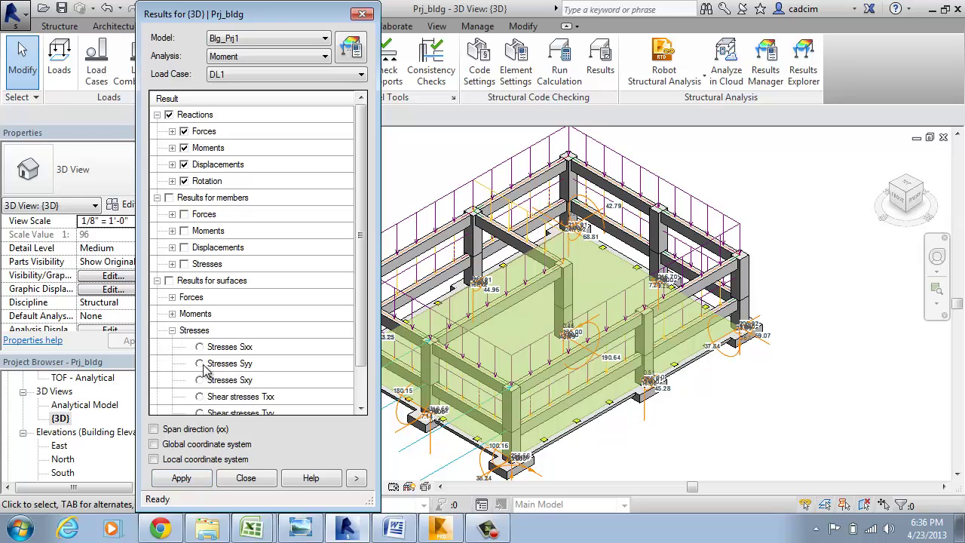
Apply a Stresses Sxy colour map to the slab, then member Moments diagrams to beams and columns
{"action": "left_click", "coordinate": [200, 380]}
{"action": "left_click", "coordinate": [181, 478]}
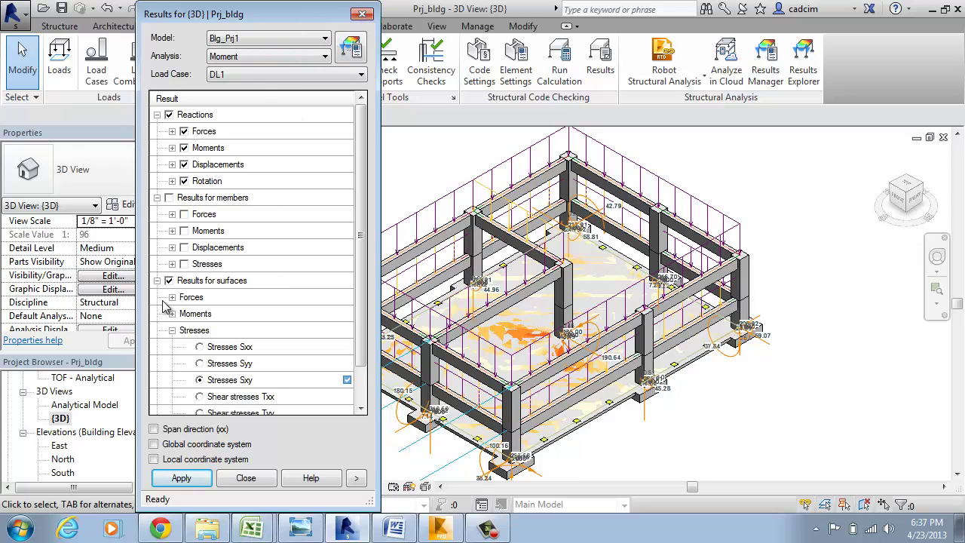
{"action": "left_click", "coordinate": [184, 231]}
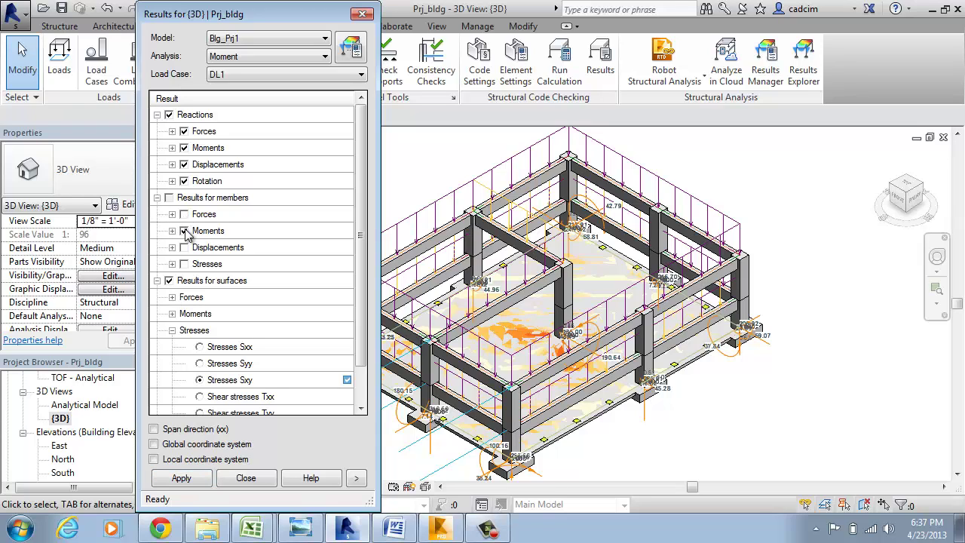
{"action": "left_click", "coordinate": [181, 478]}
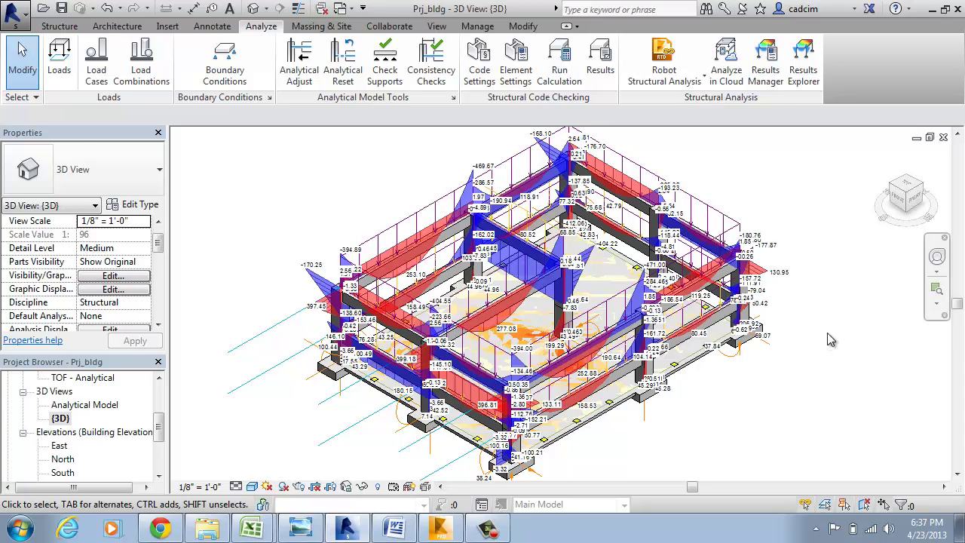
{"action": "scroll", "coordinate": [827, 333], "scroll_direction": "down", "scroll_amount": 1}
{"action": "scroll", "coordinate": [812, 260], "scroll_direction": "up", "scroll_amount": 1}
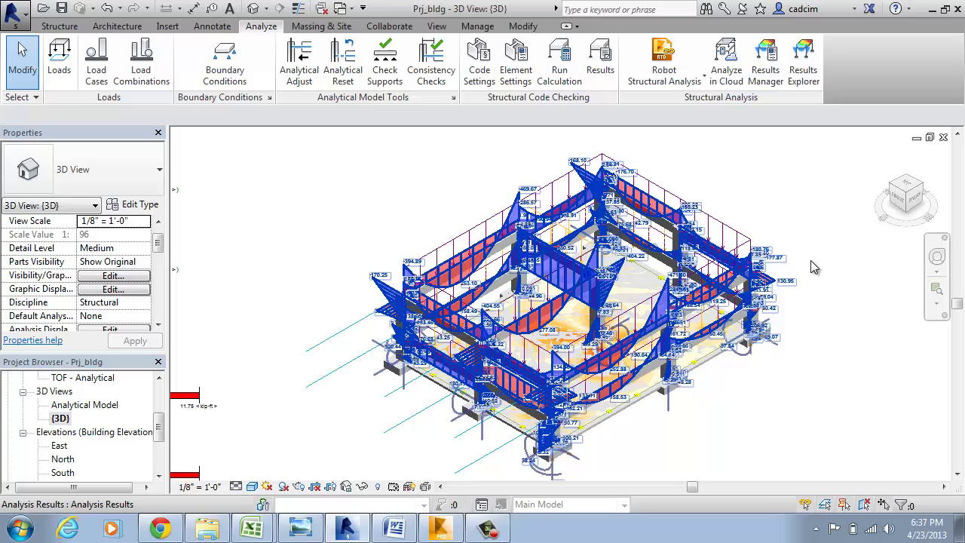